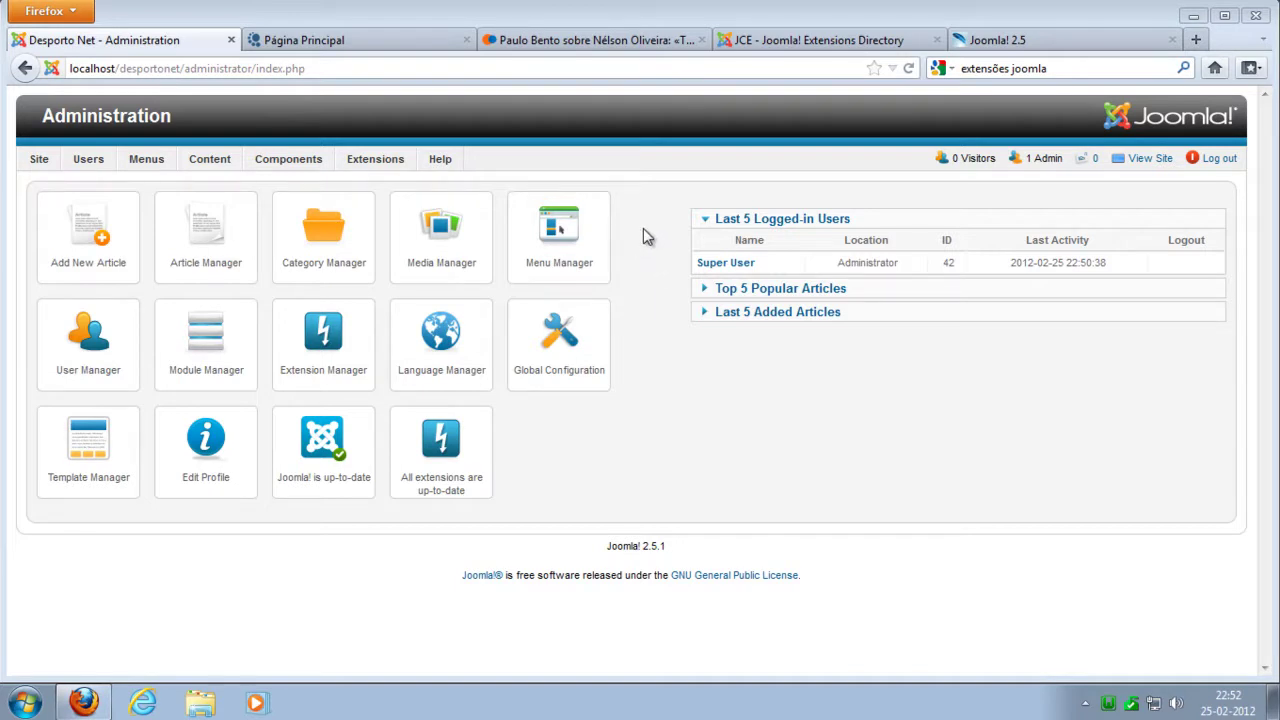
Step: Switch to the Joomla! Extensions Directory page and search it for "phoca"
click(762, 48)
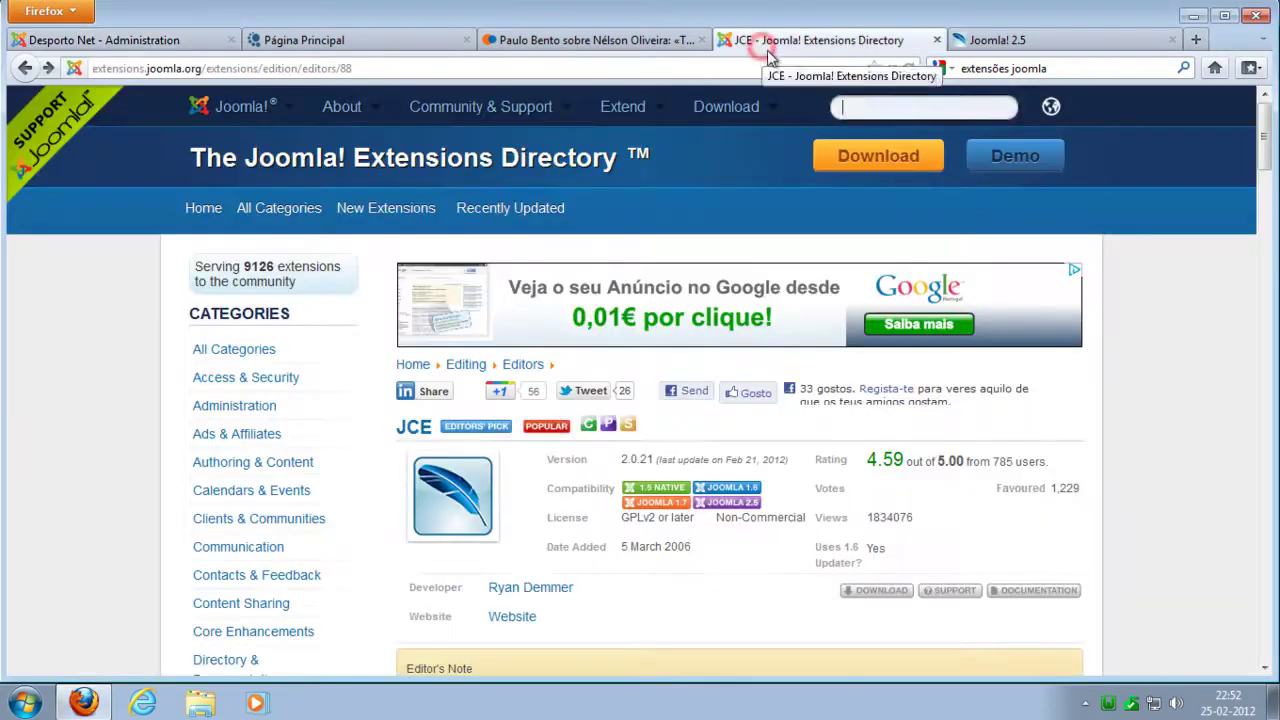
click(893, 108)
text(pho)
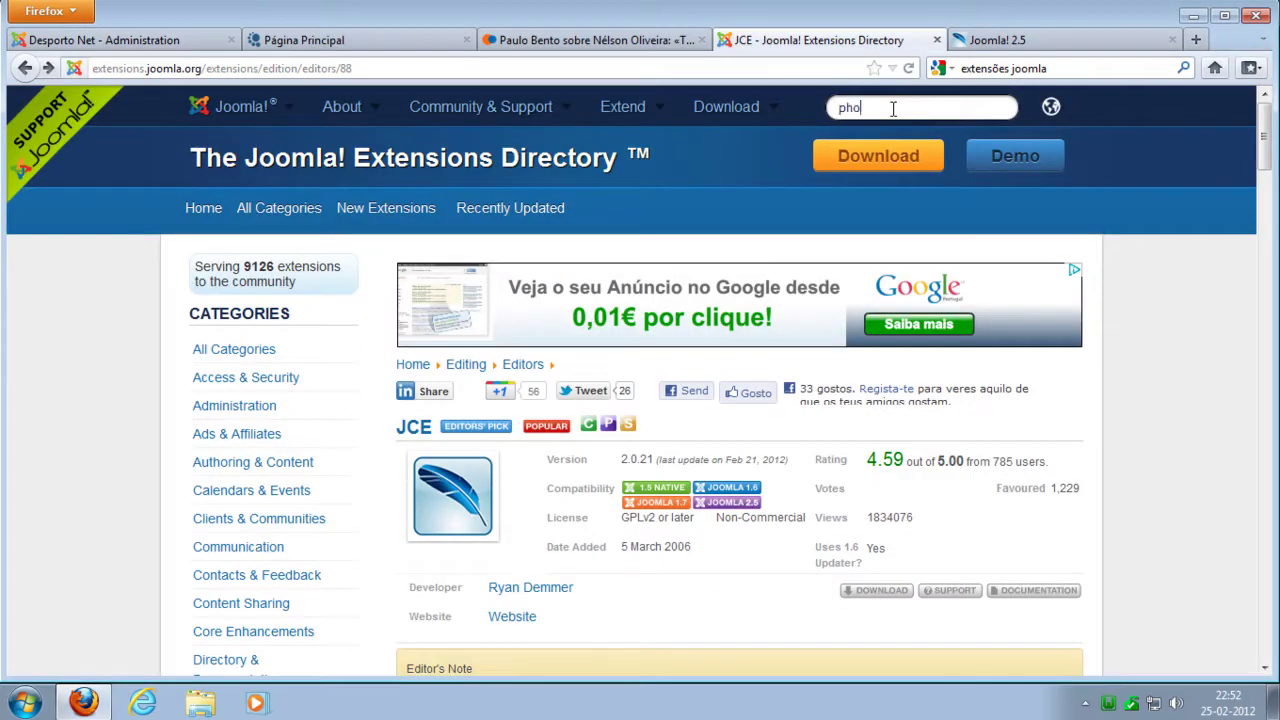
text(ca)
key(Return)
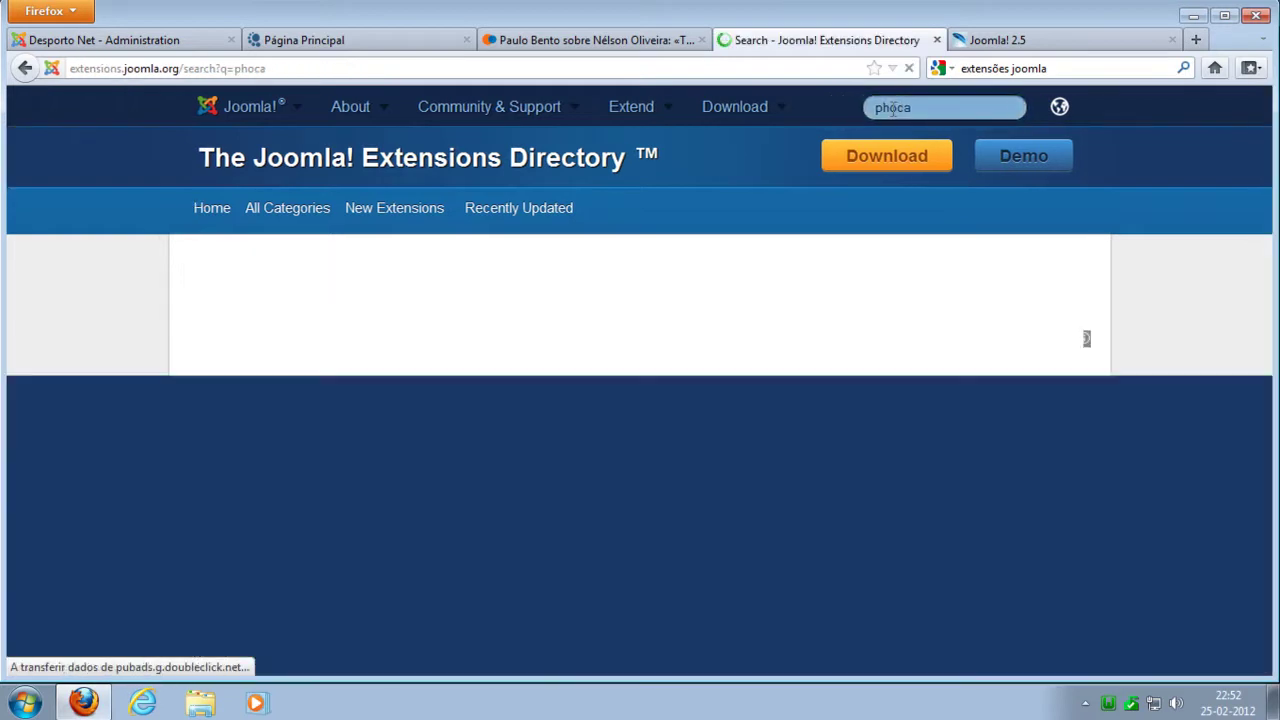
Step: Find the Phoca Gallery component compatible with Joomla 2.5 among the search results and open its listing
scroll(686, 429, down, 4)
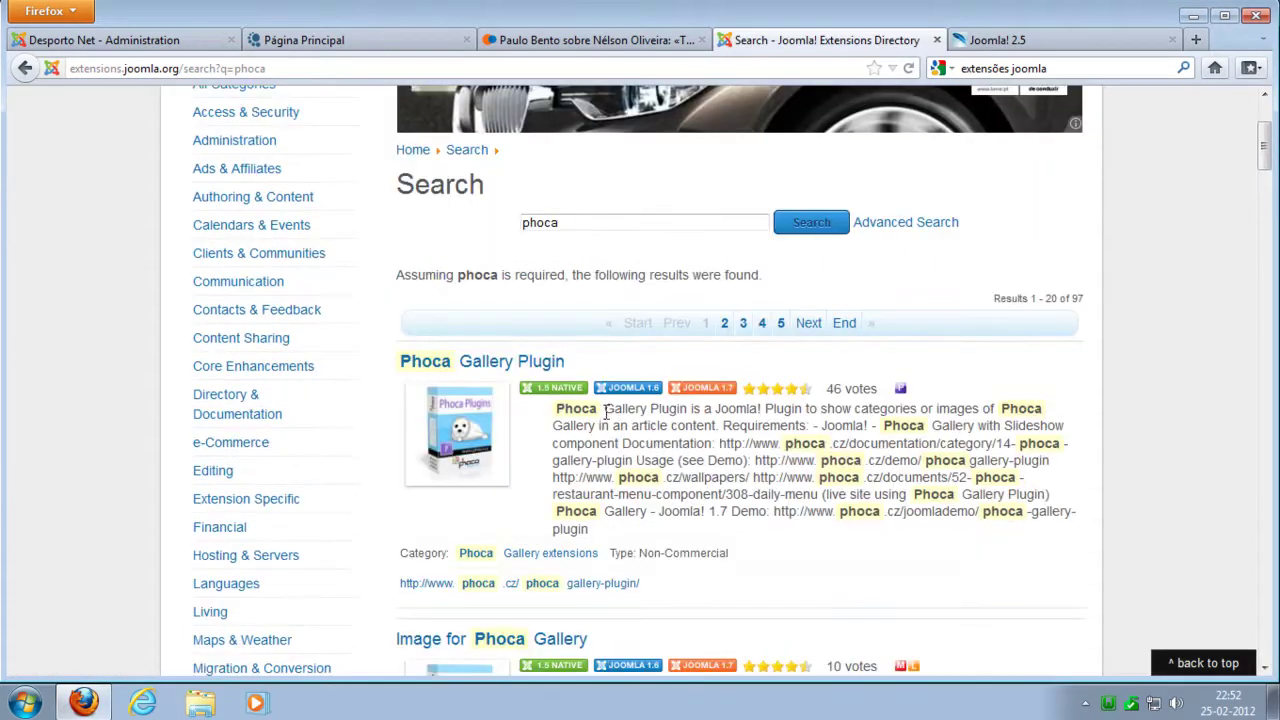
scroll(618, 410, down, 8)
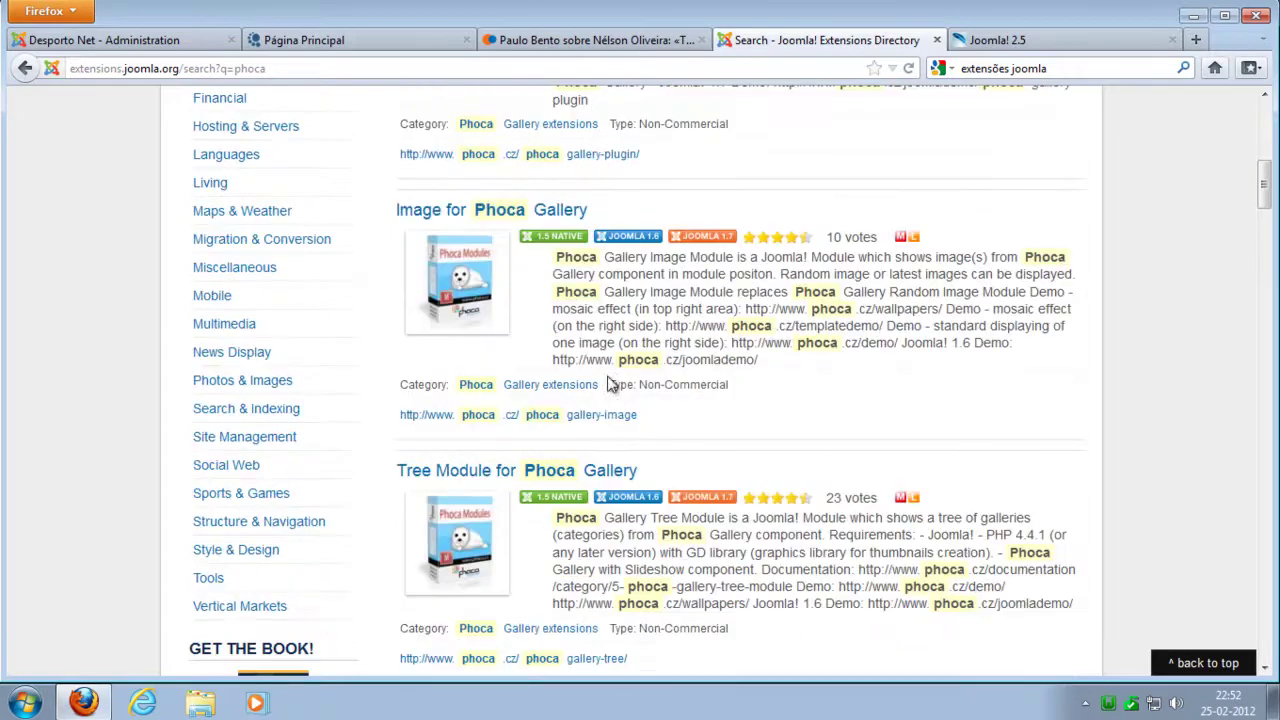
scroll(635, 348, down, 4)
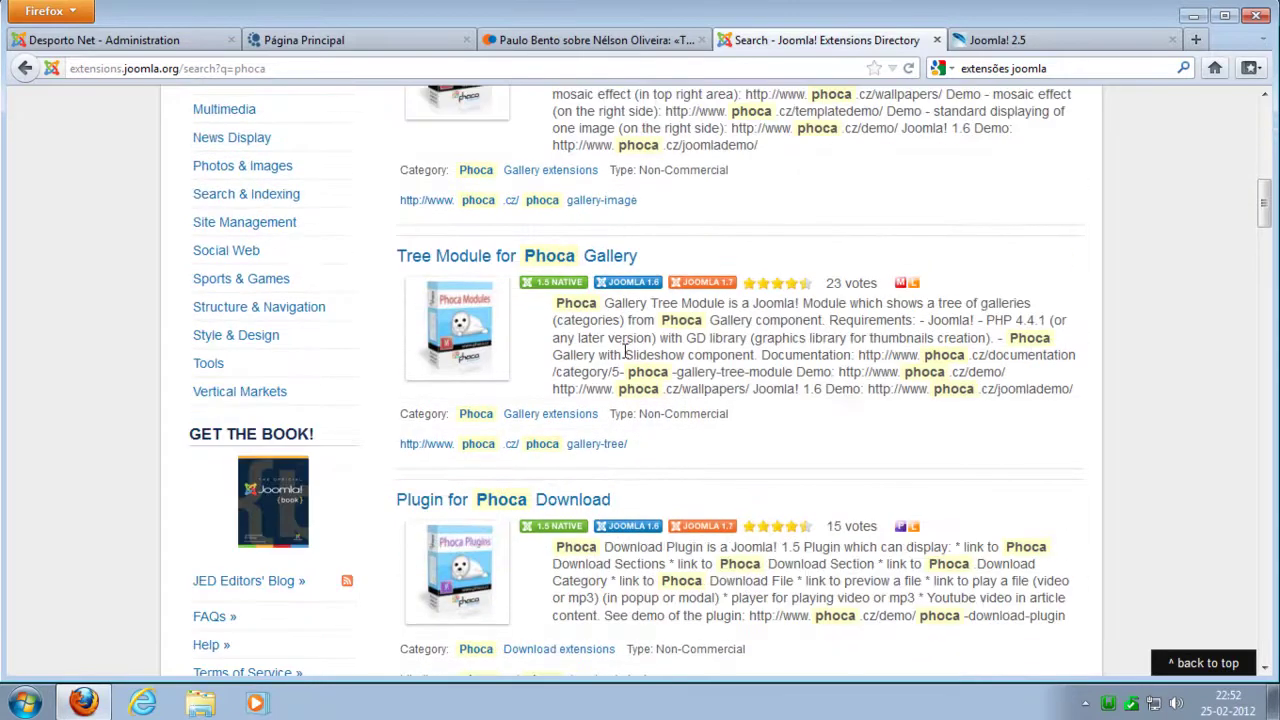
scroll(625, 338, down, 4)
scroll(600, 371, down, 2)
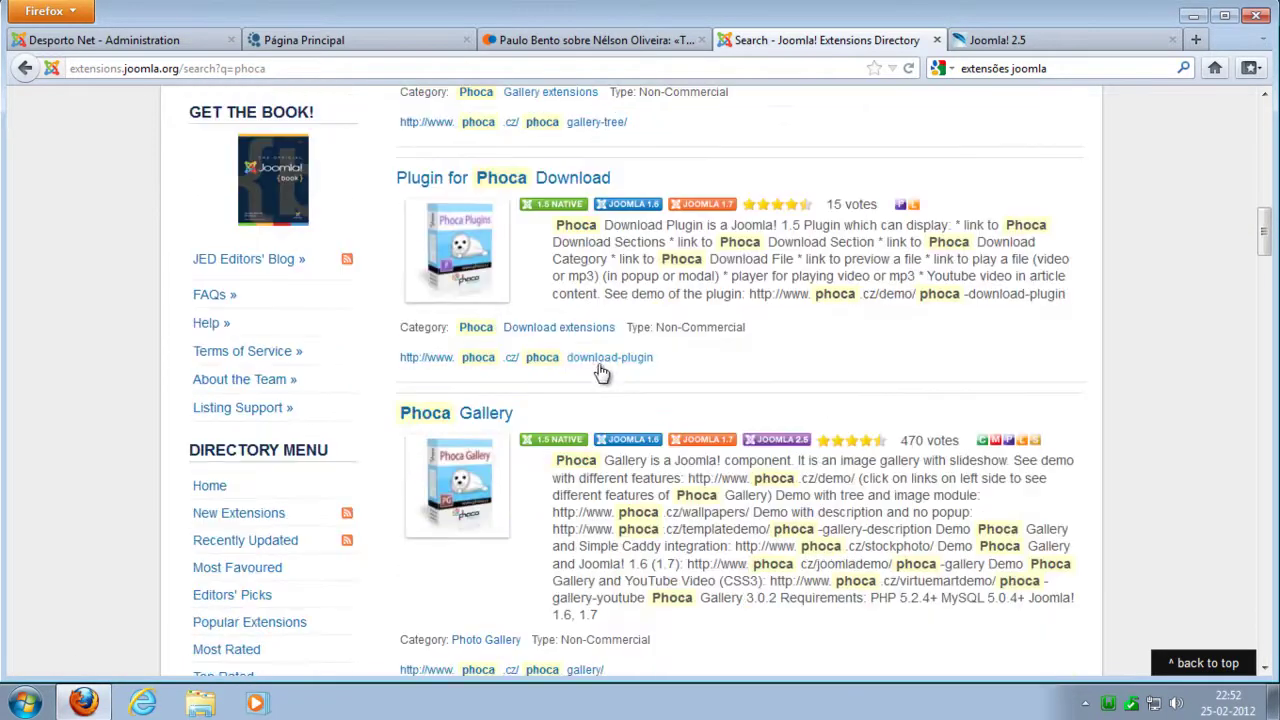
scroll(605, 368, down, 2)
drag(536, 308, 405, 313)
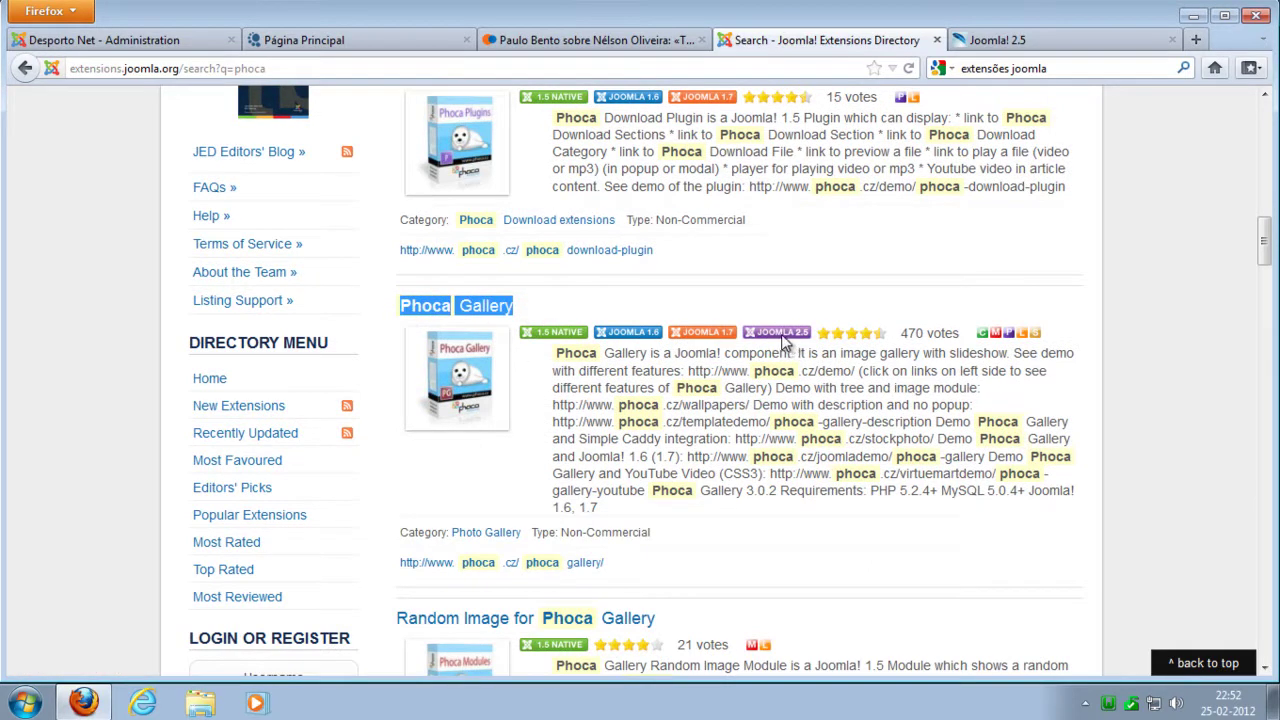
click(491, 306)
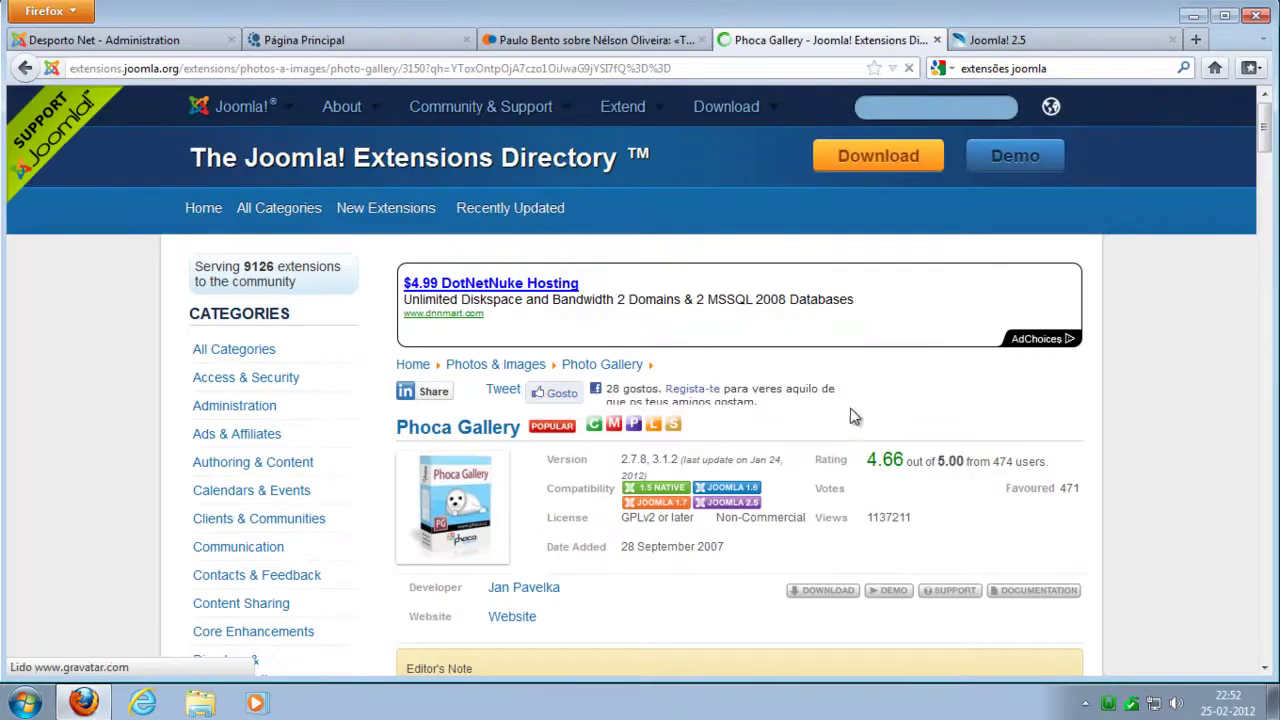
Step: From the listing's download page, save com_phocagallery_v3.1.5.zip for Joomla 1.7 and 2.5, closing the directory page on the way
click(825, 597)
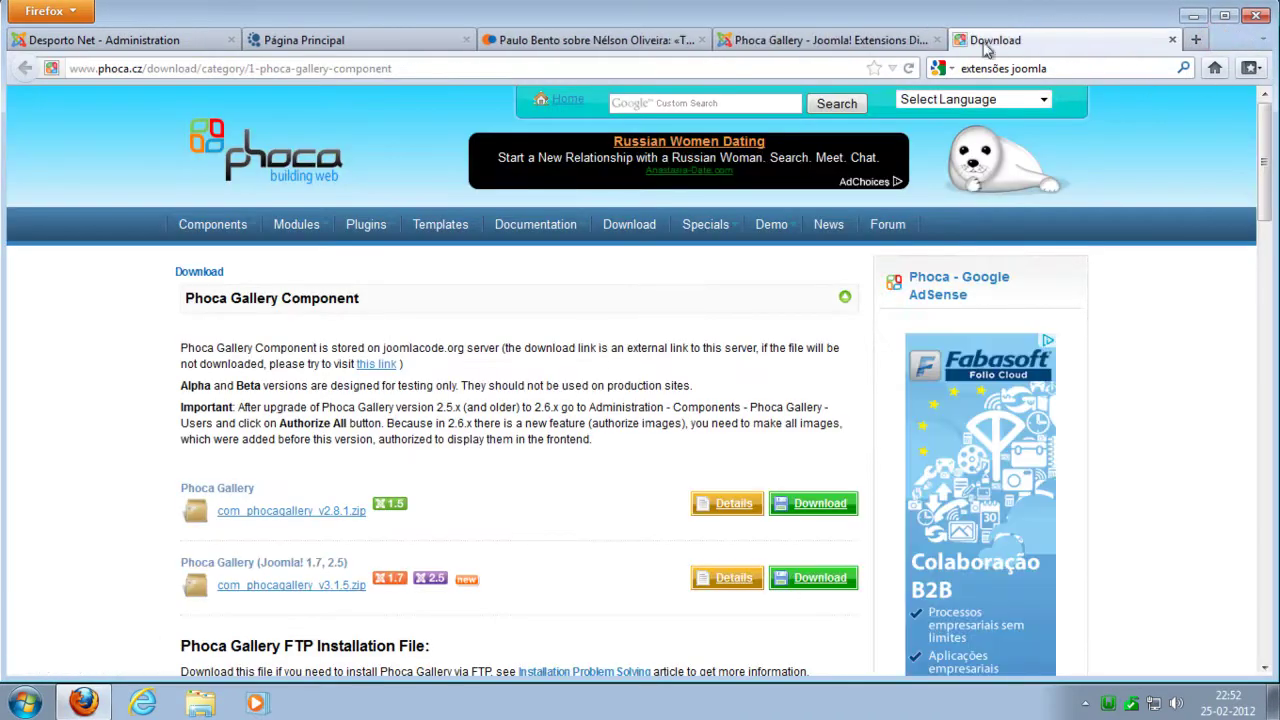
click(936, 40)
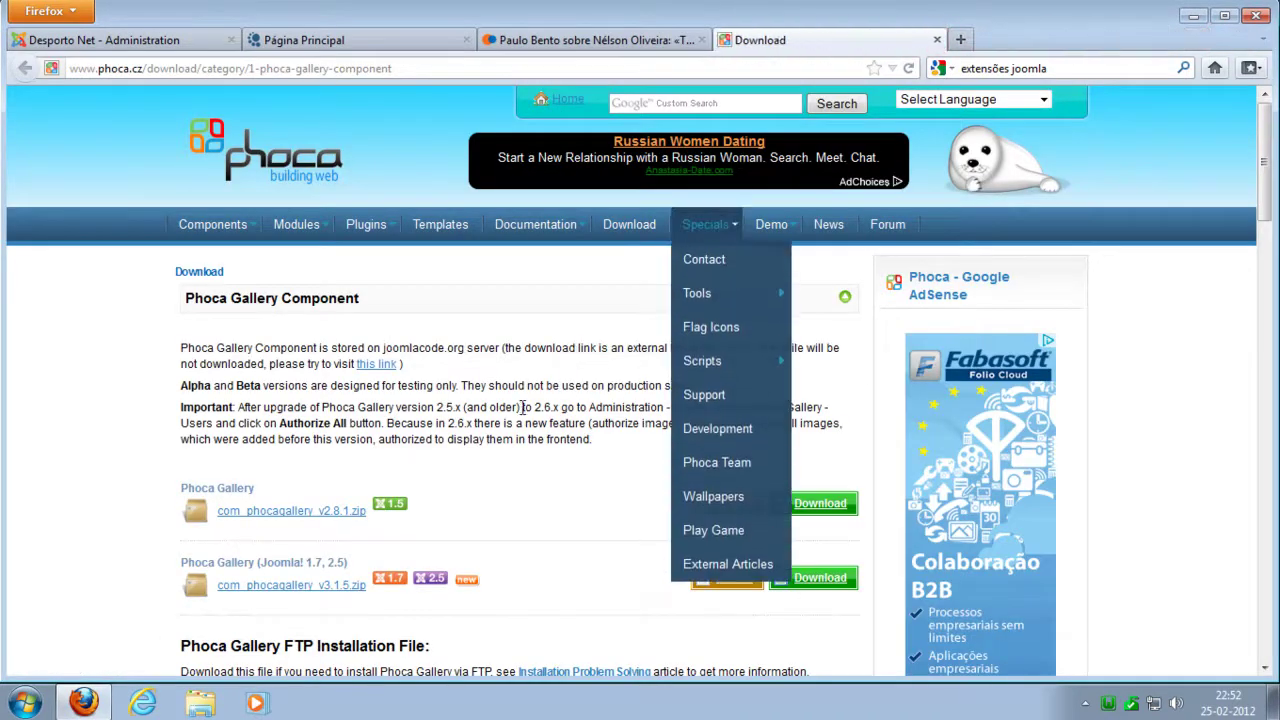
scroll(153, 545, down, 2)
scroll(153, 545, down, 2)
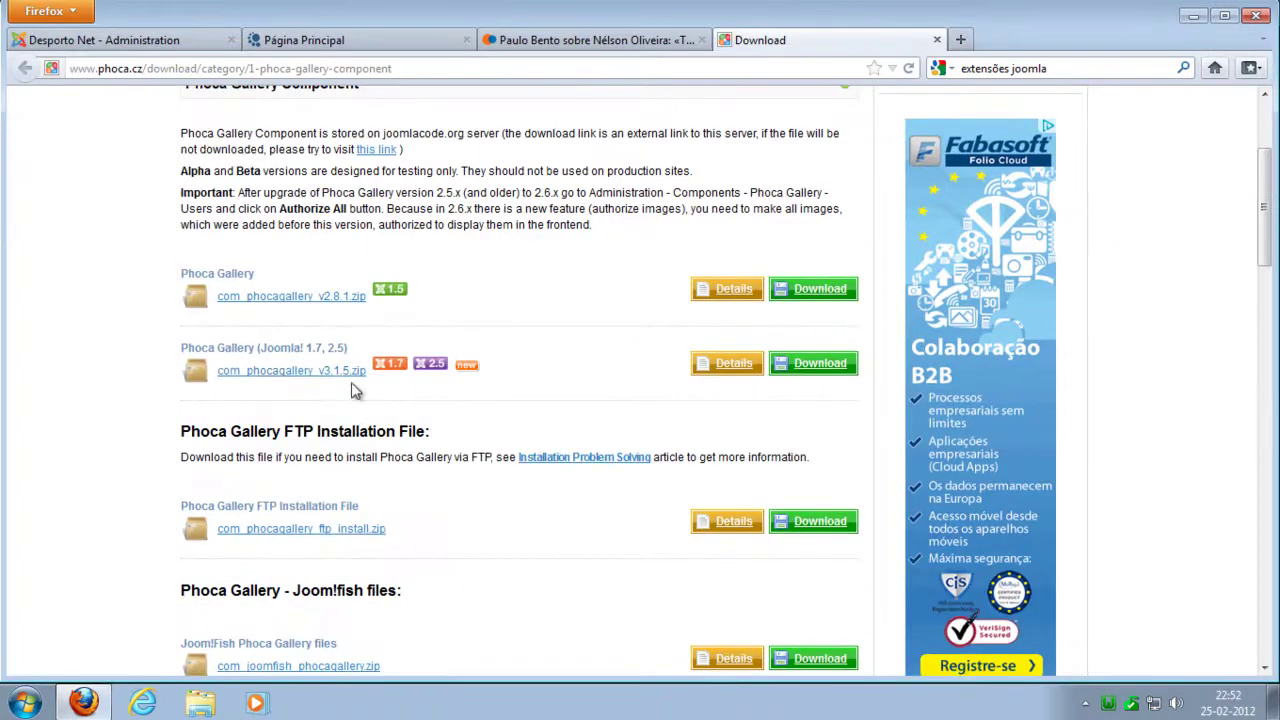
mouse_move(760, 372)
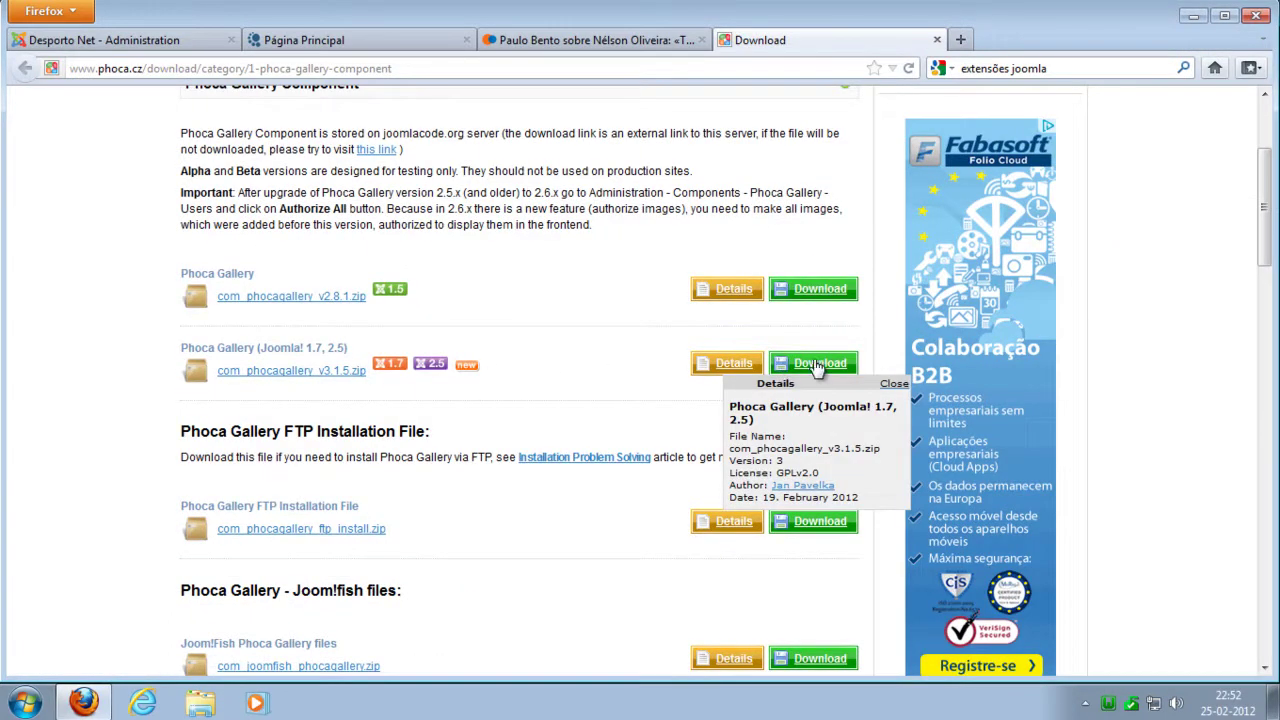
click(818, 366)
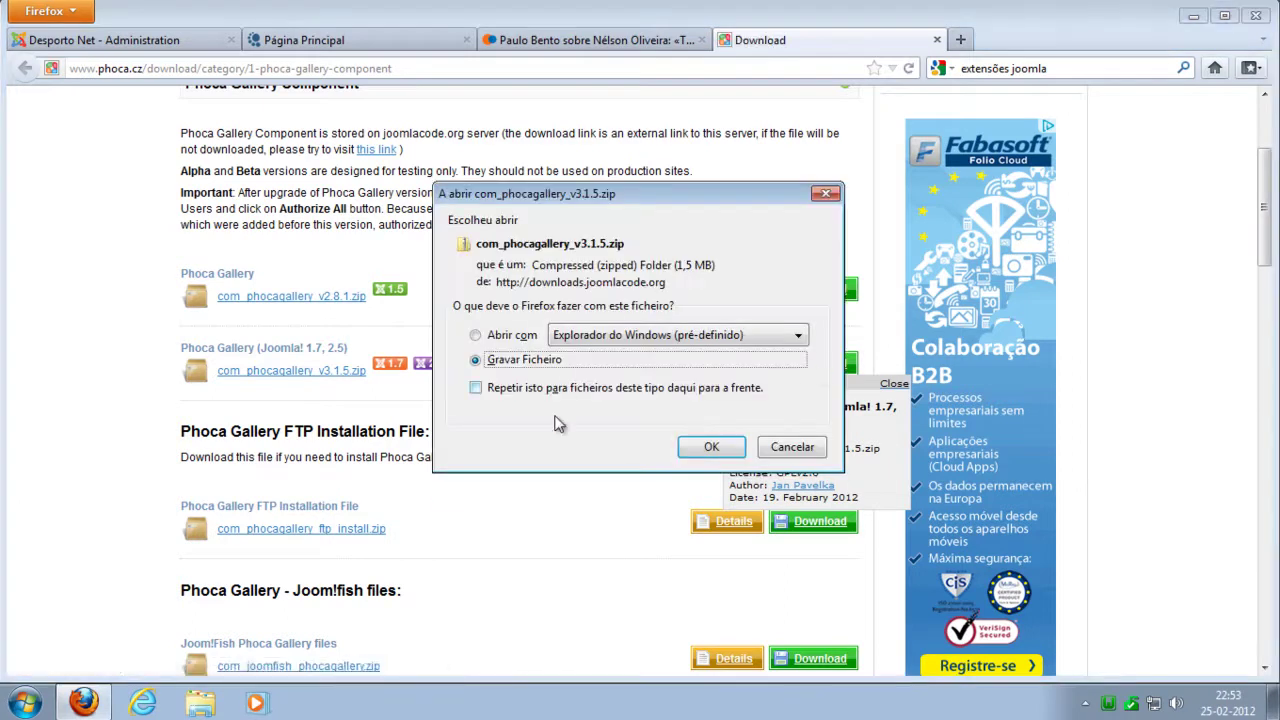
click(711, 447)
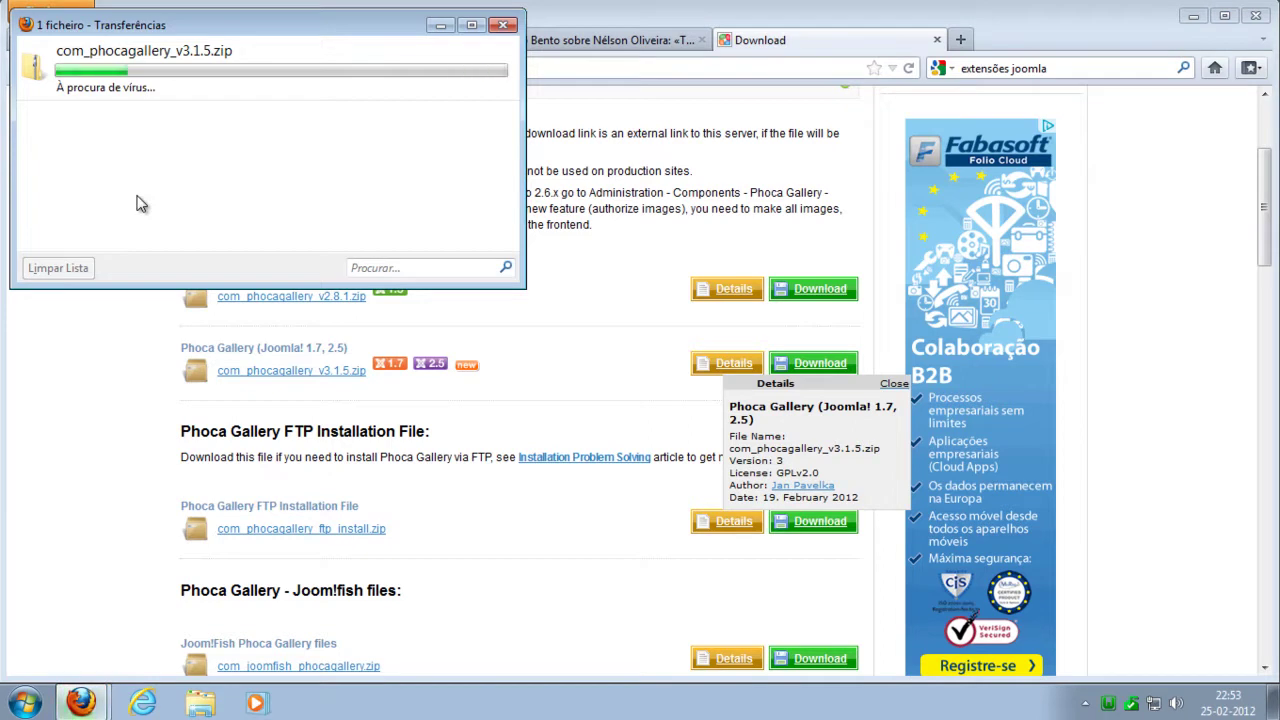
Step: Clear the browser's download list, then close the downloads window and the Phoca download page
click(76, 268)
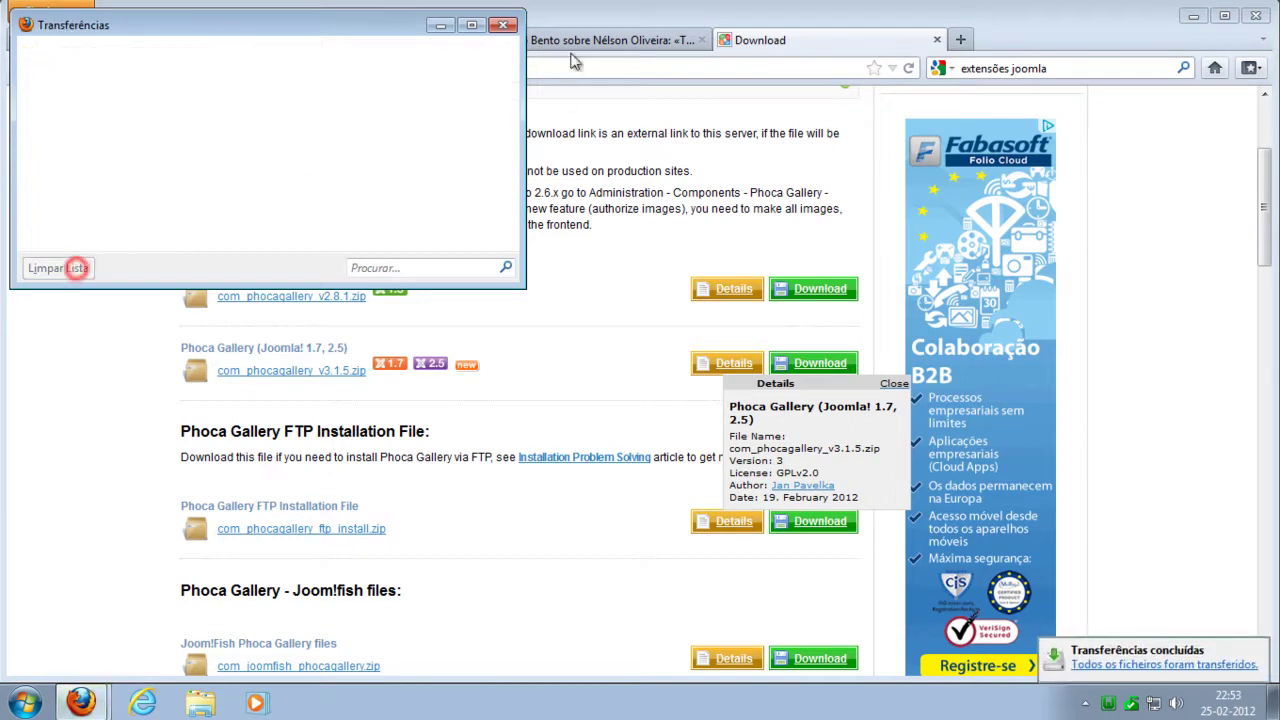
click(503, 24)
click(936, 41)
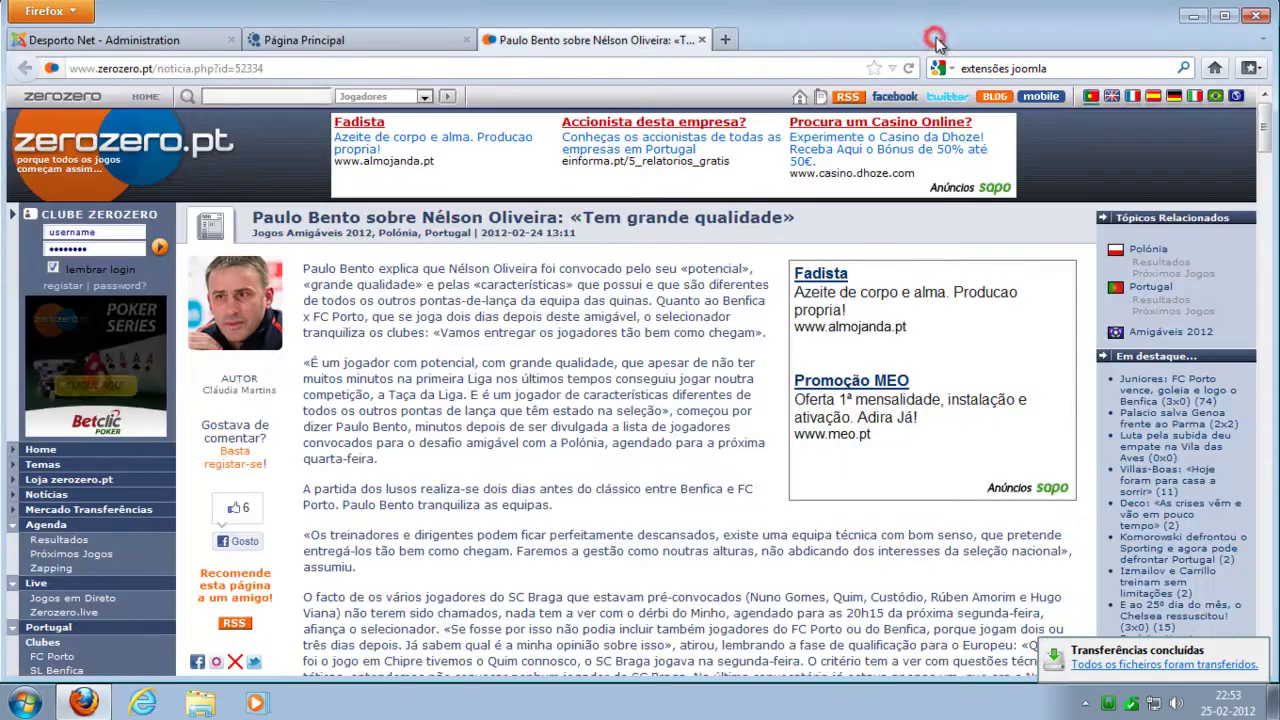
Step: In the Joomla administration's Extension Manager, upload and install the package file com_phocagallery_v3.1.5.zip
click(163, 42)
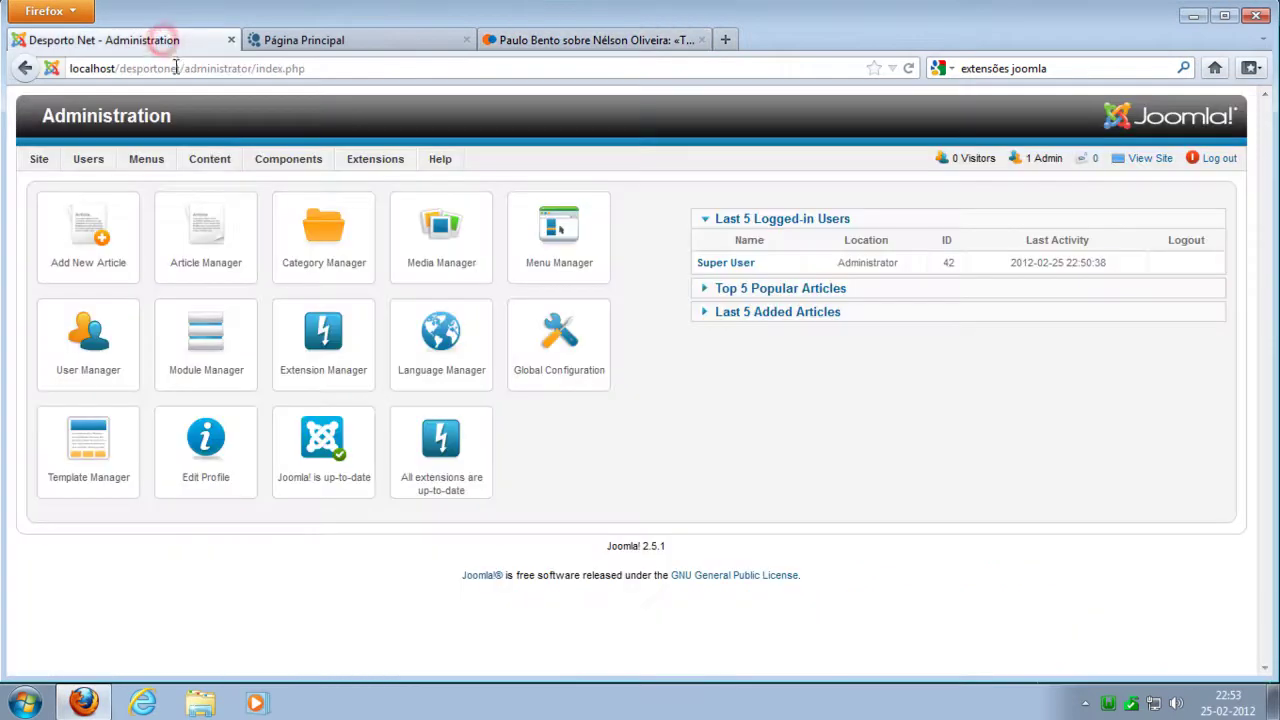
mouse_move(388, 163)
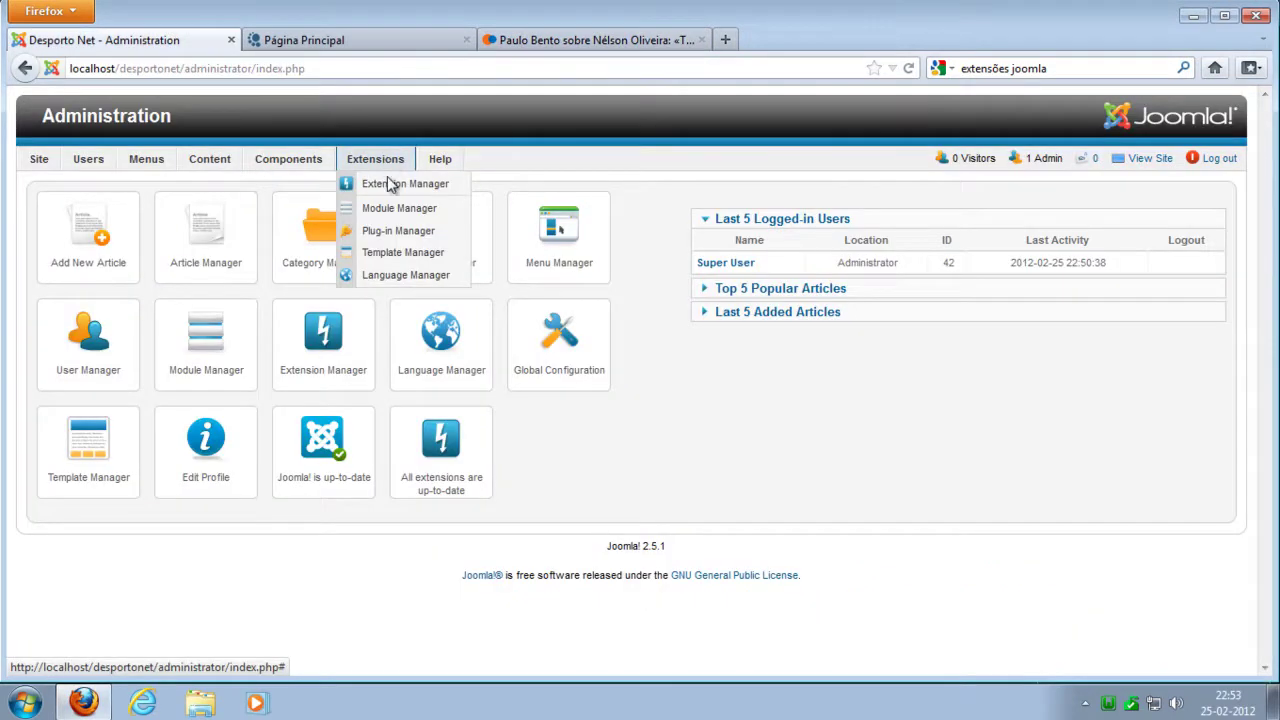
click(432, 184)
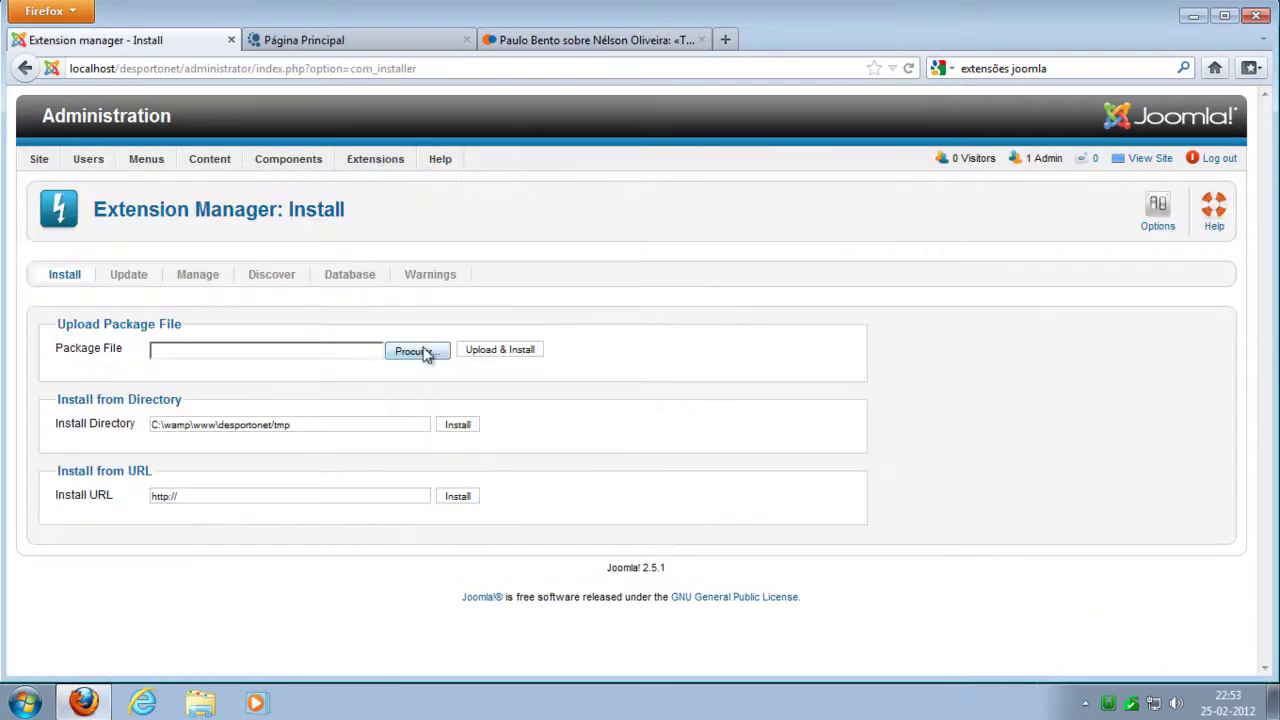
click(417, 352)
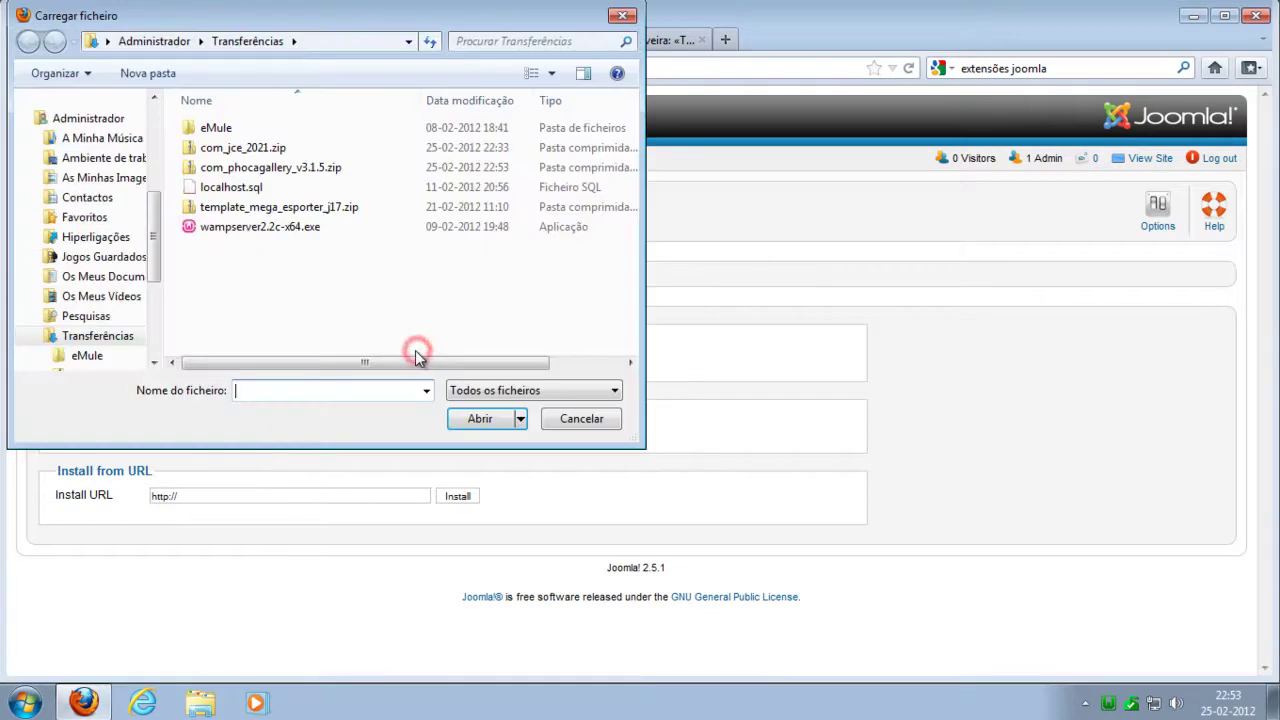
double_click(310, 168)
click(503, 352)
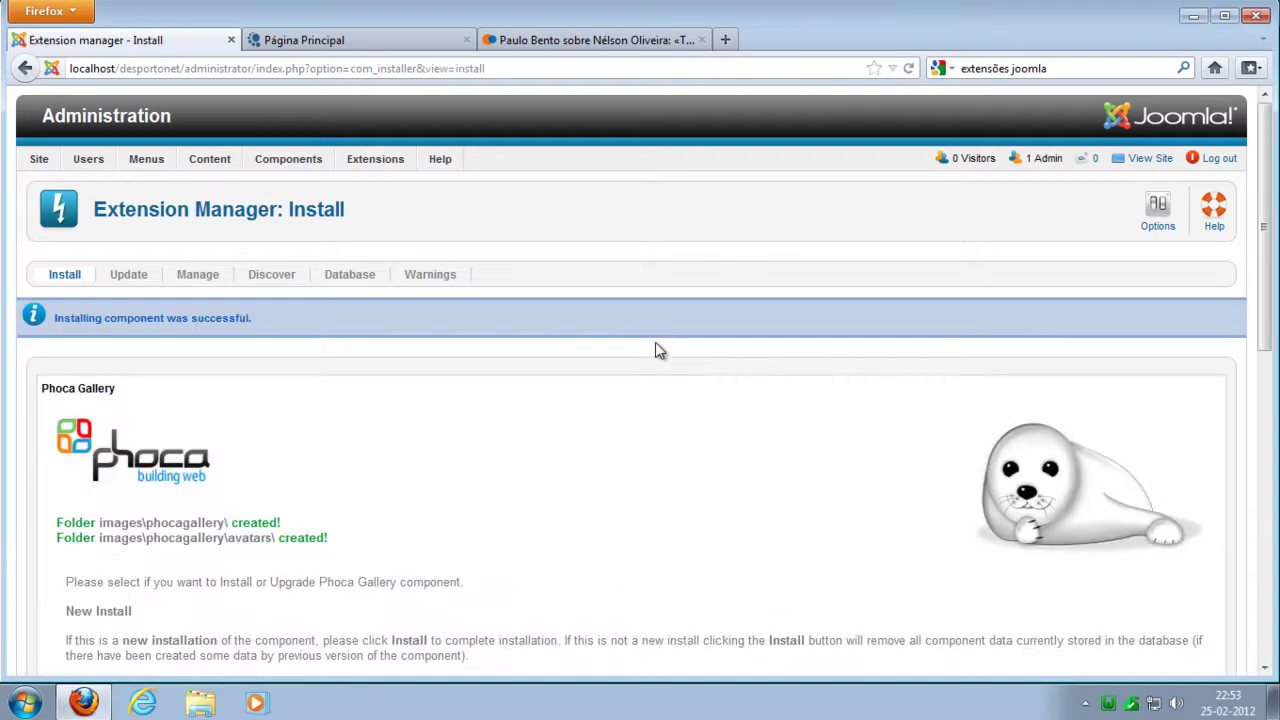
Step: Review the New Install and Upgrade instructions for Phoca Gallery and complete the setup as a new install
scroll(669, 360, down, 3)
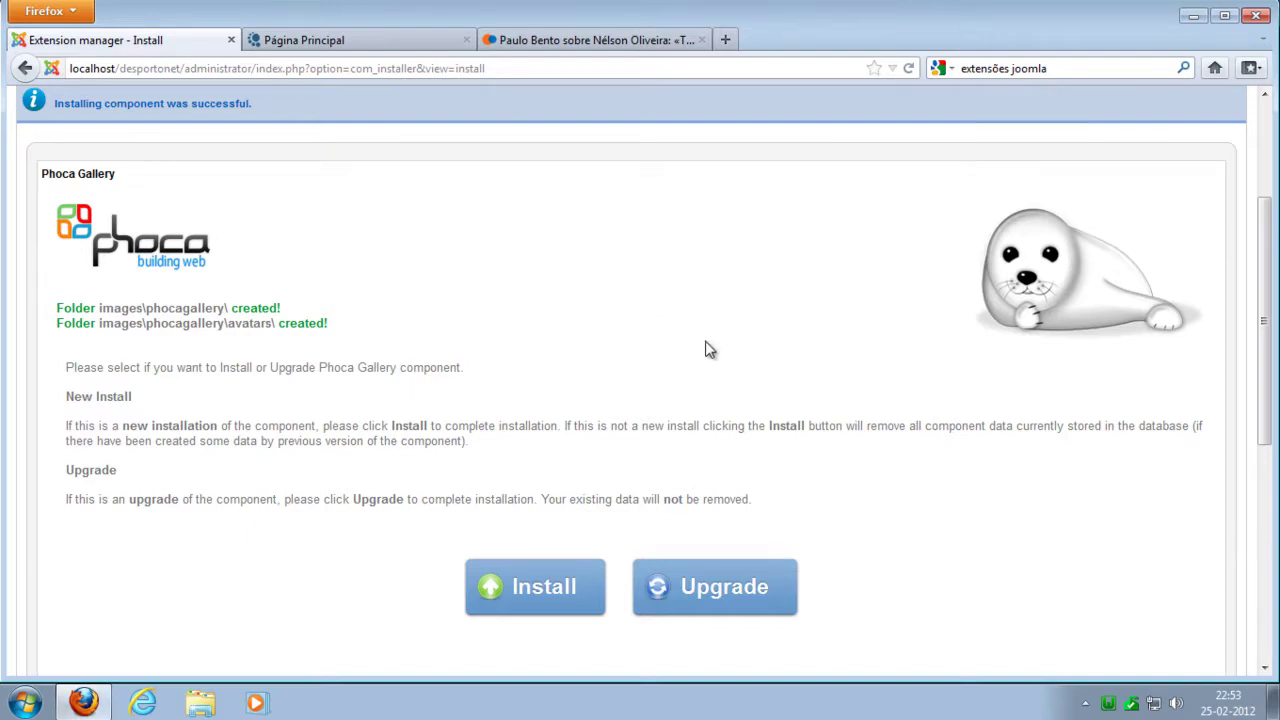
scroll(602, 292, down, 2)
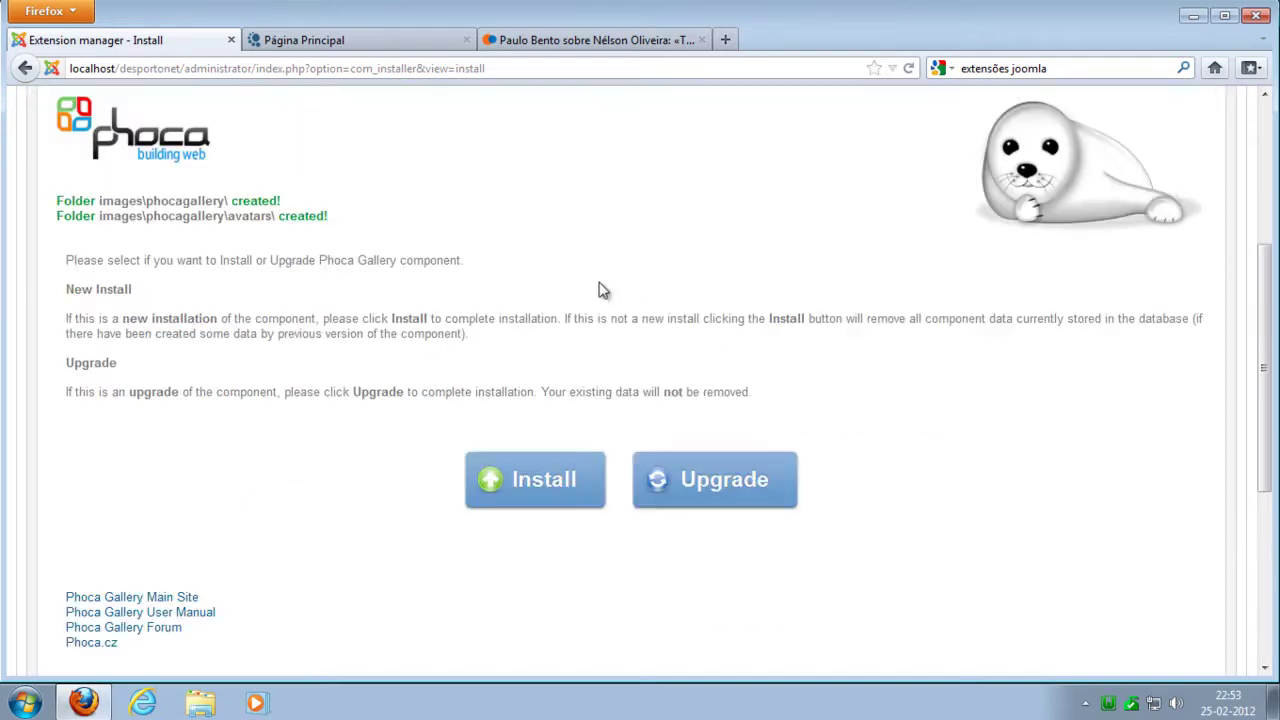
scroll(557, 320, down, 2)
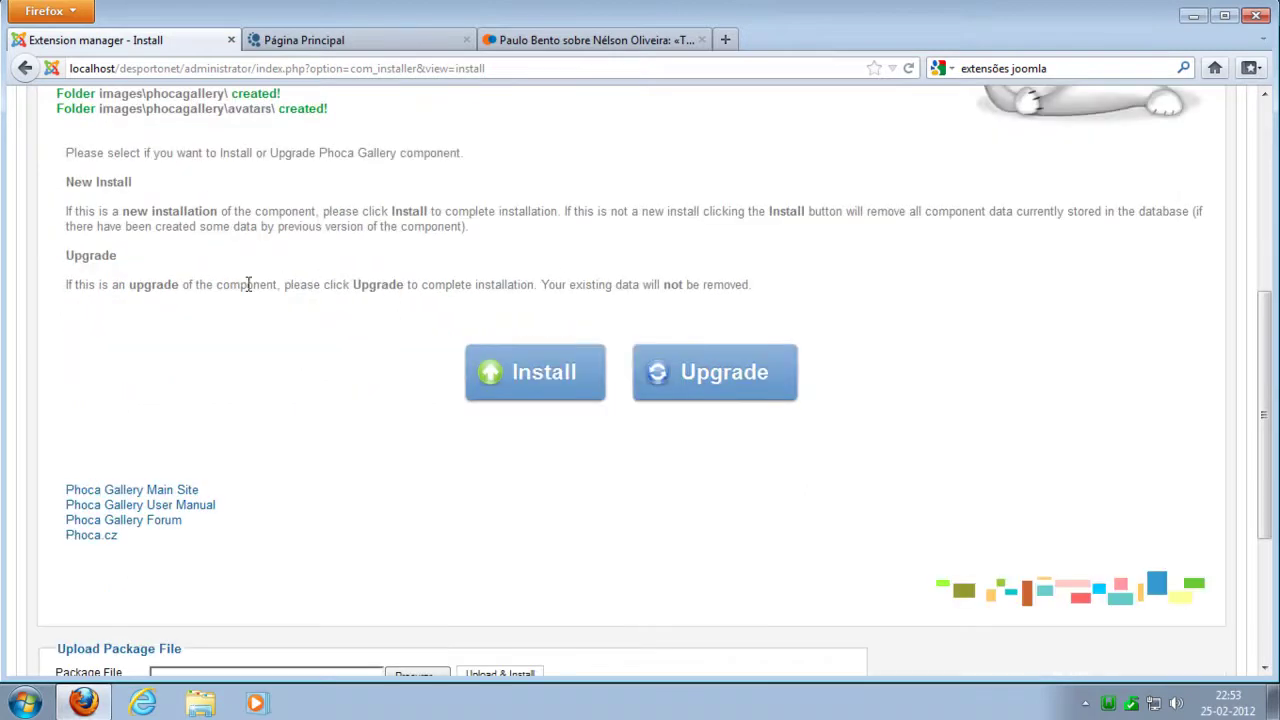
drag(353, 285, 405, 290)
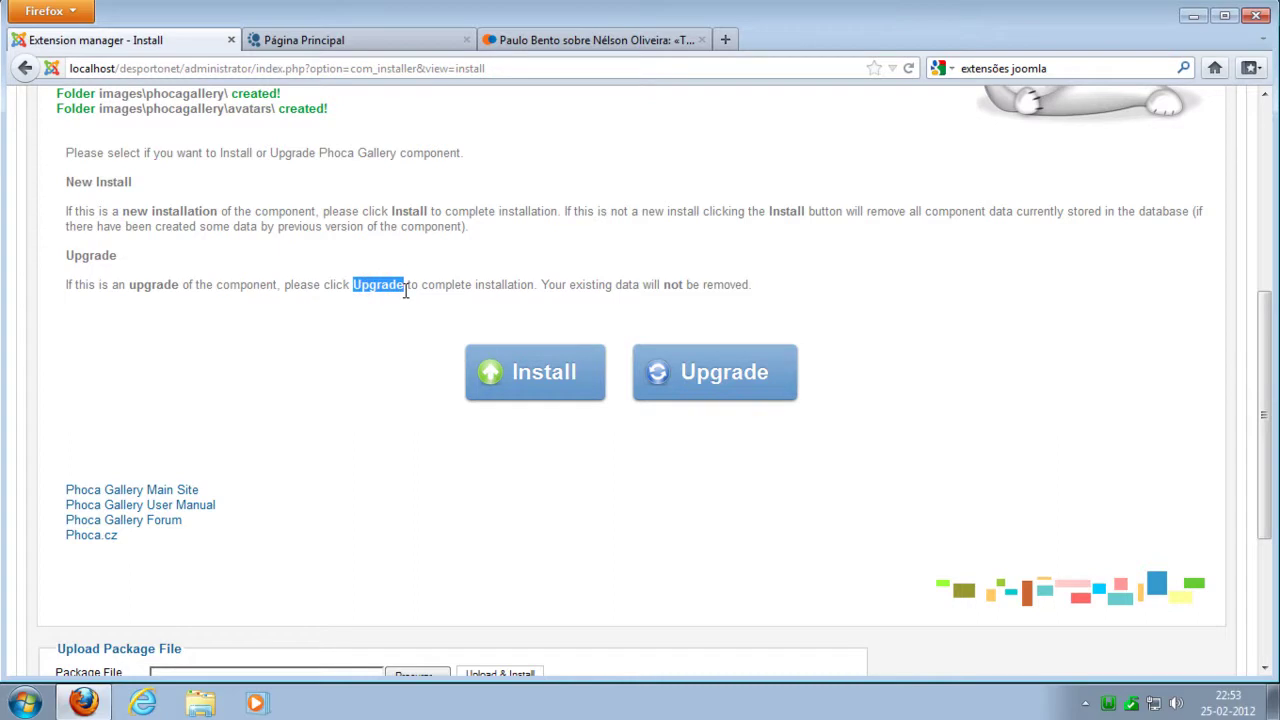
scroll(404, 290, up, 2)
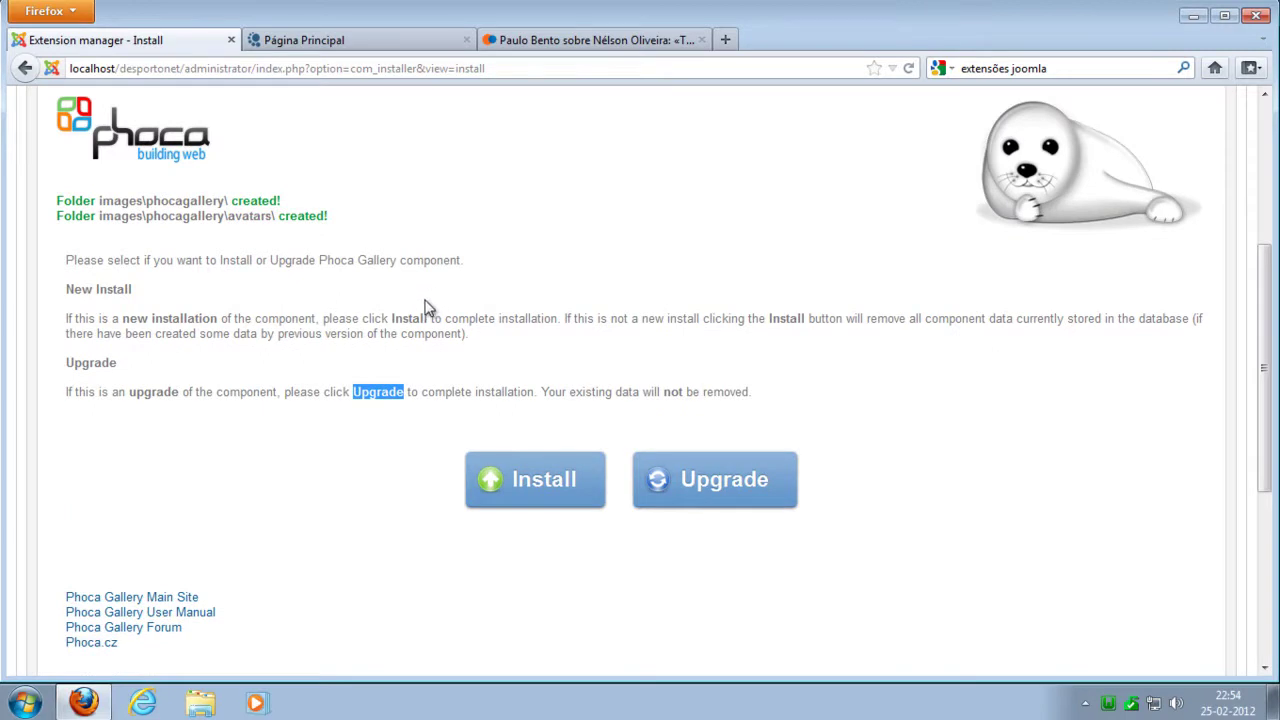
double_click(393, 318)
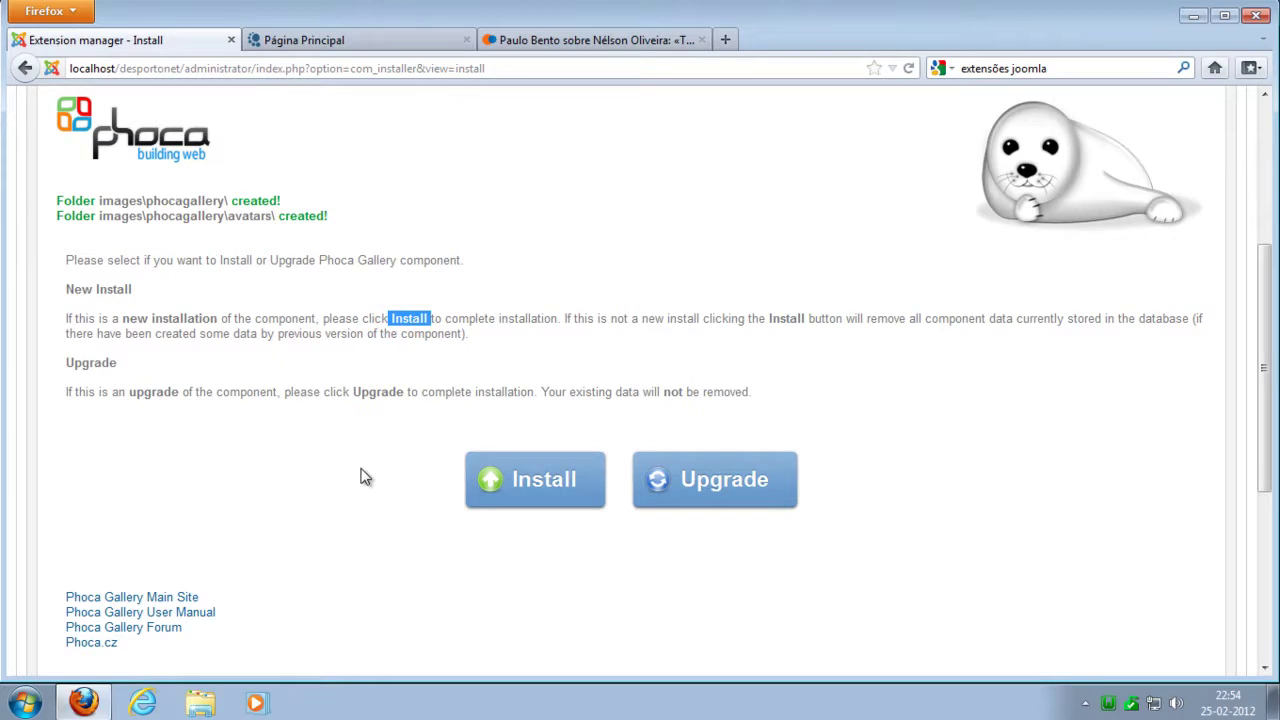
scroll(355, 455, up, 2)
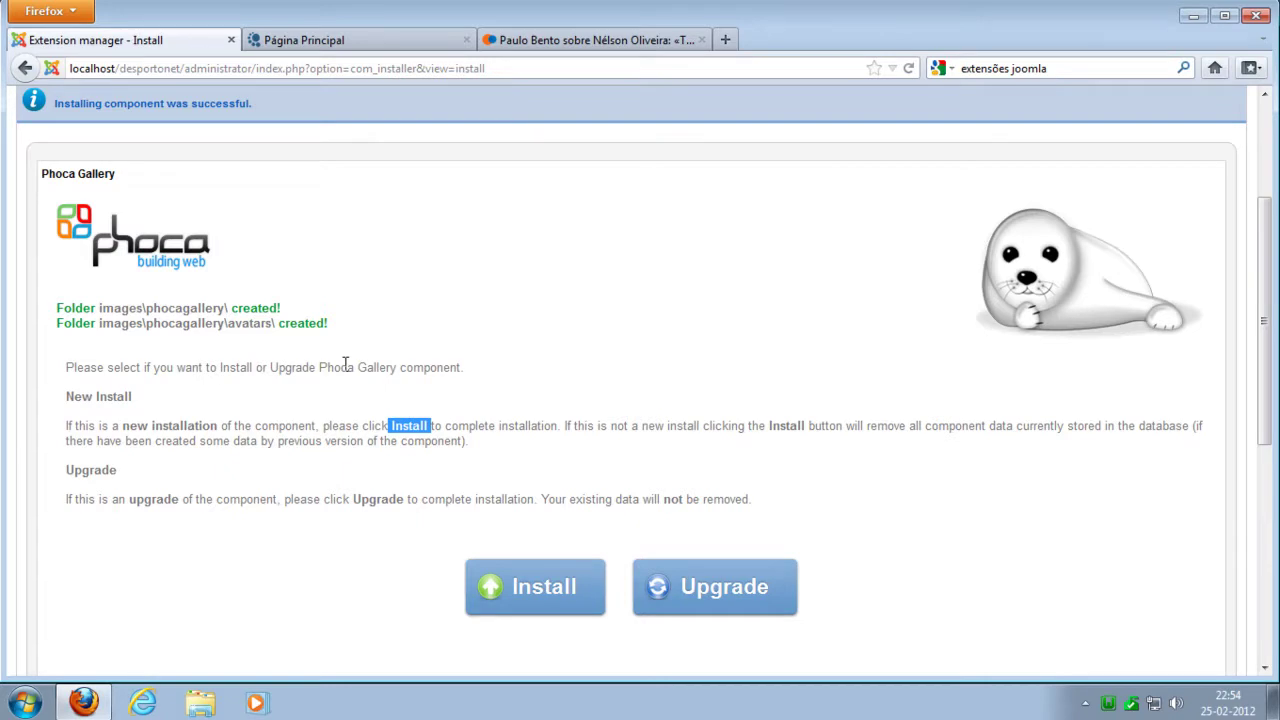
click(432, 427)
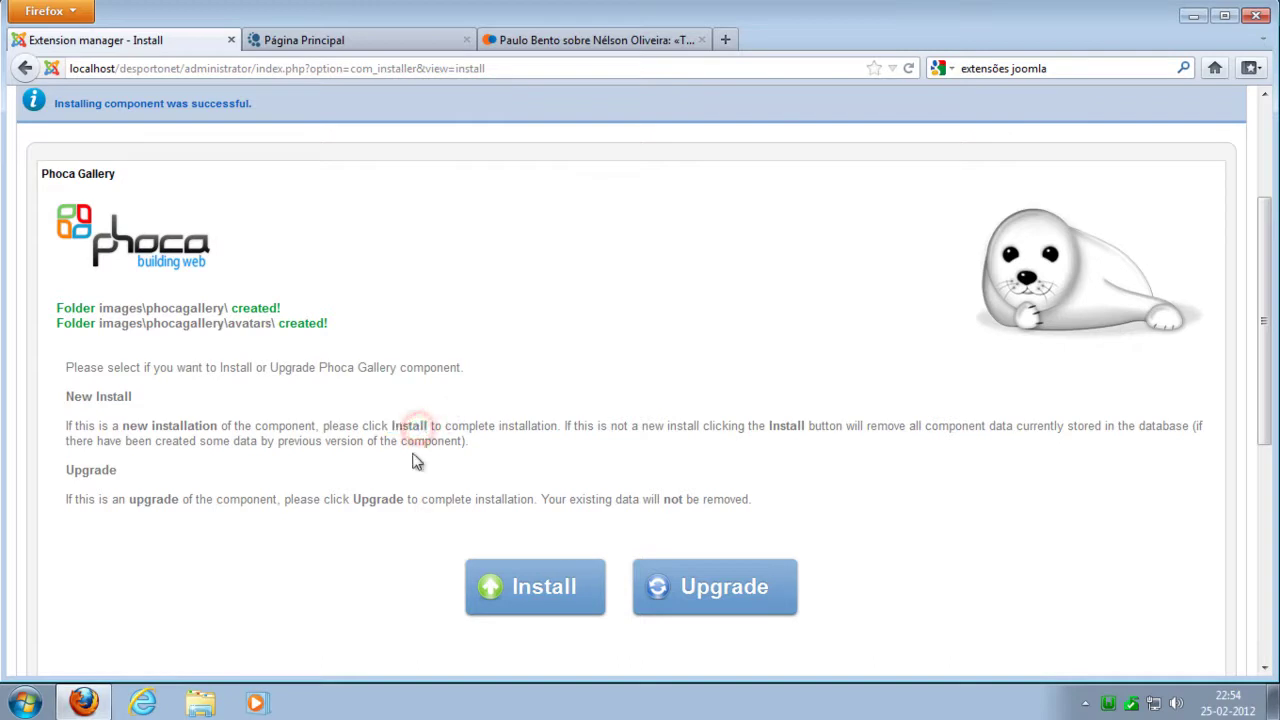
scroll(377, 503, down, 2)
click(538, 492)
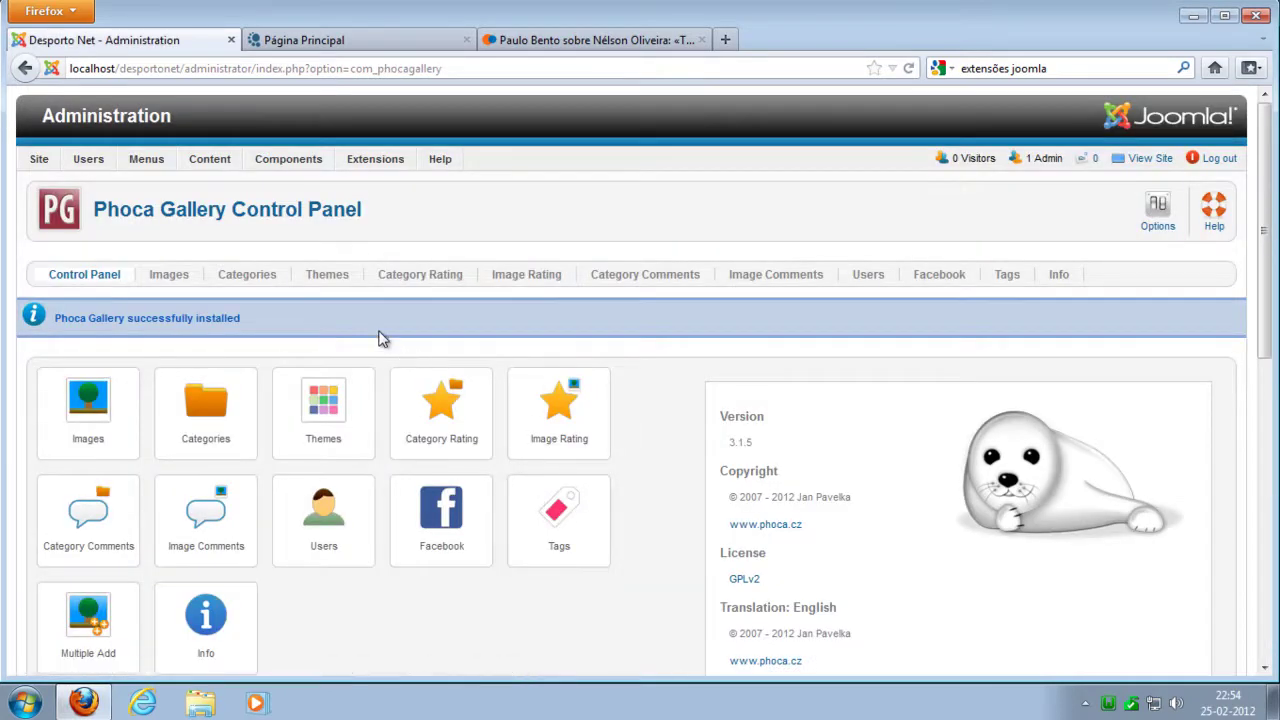
Step: Return to the main administration control panel and open the Phoca Gallery component's control panel from there
mouse_move(40, 160)
click(55, 185)
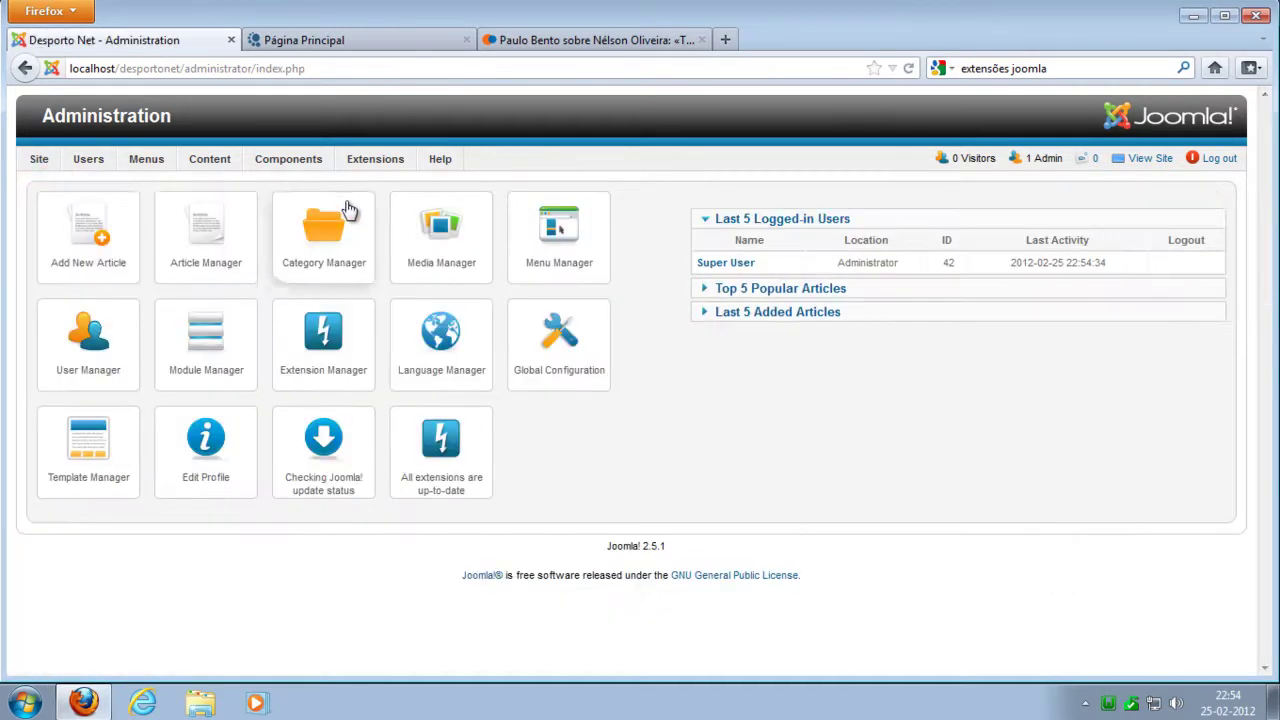
mouse_move(310, 164)
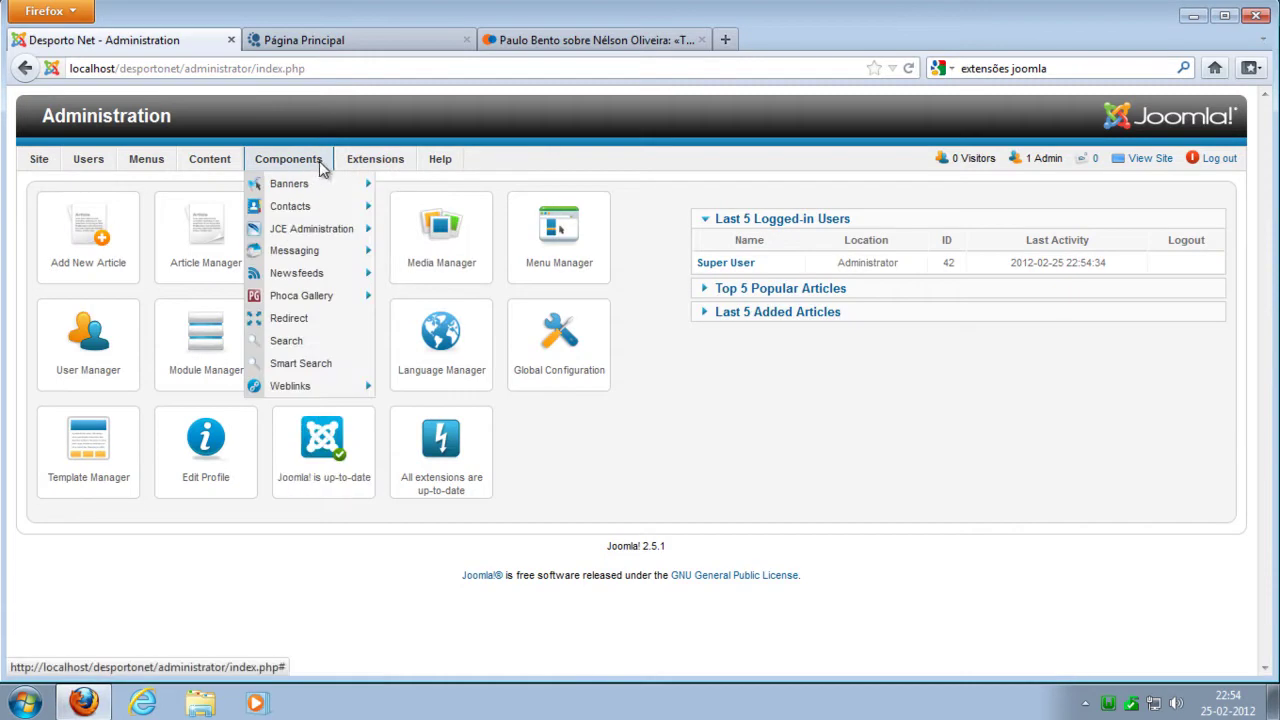
mouse_move(308, 296)
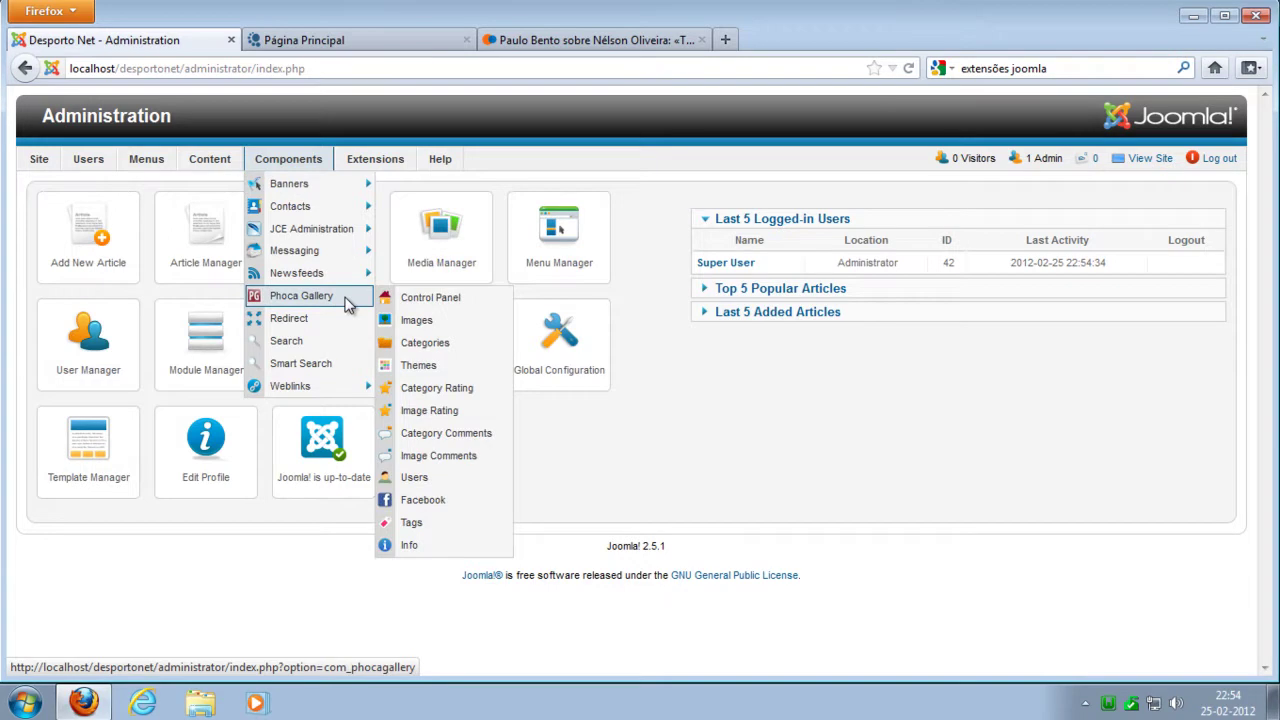
click(340, 298)
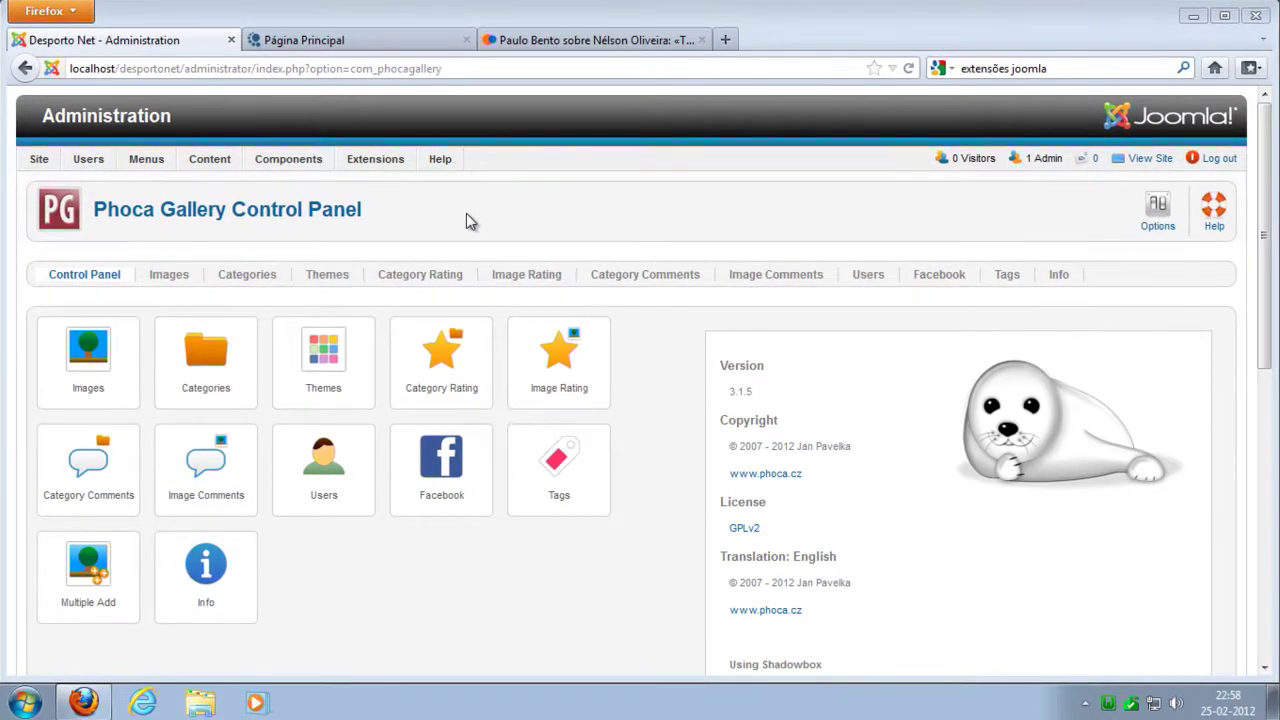
Step: Start a new Phoca Gallery category and give it the title Exemplo de Galeria
click(208, 363)
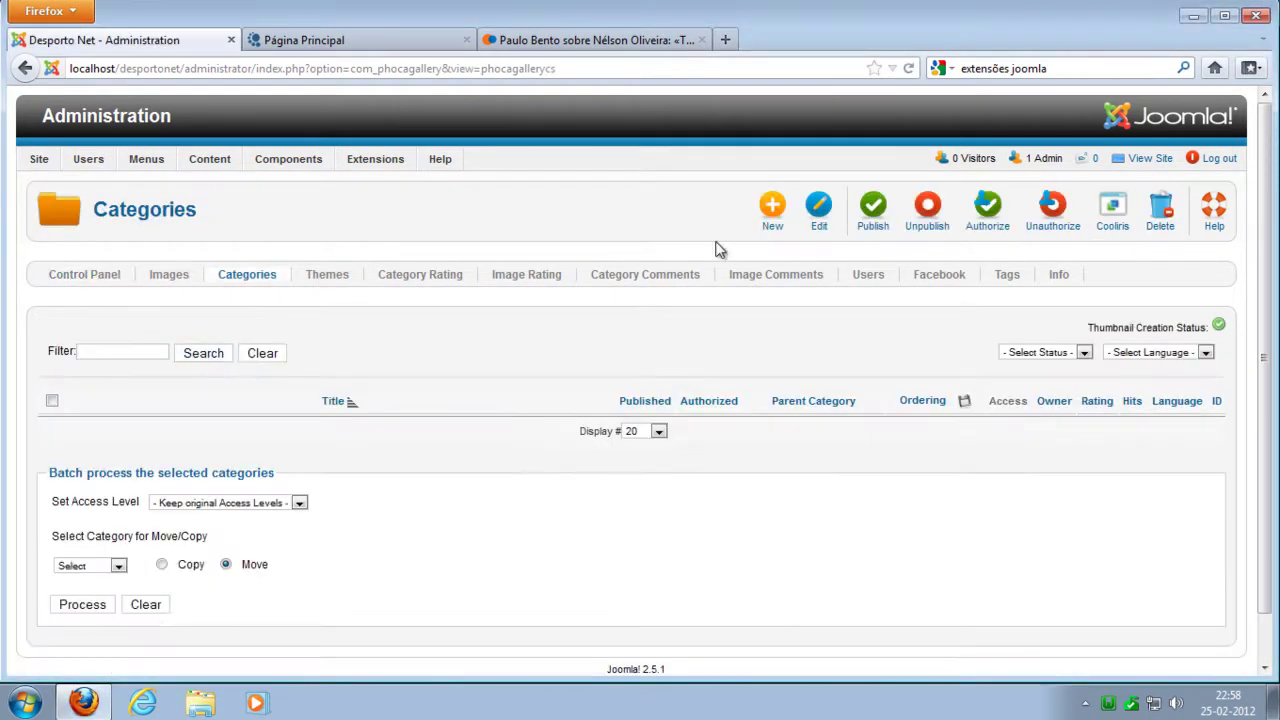
click(772, 208)
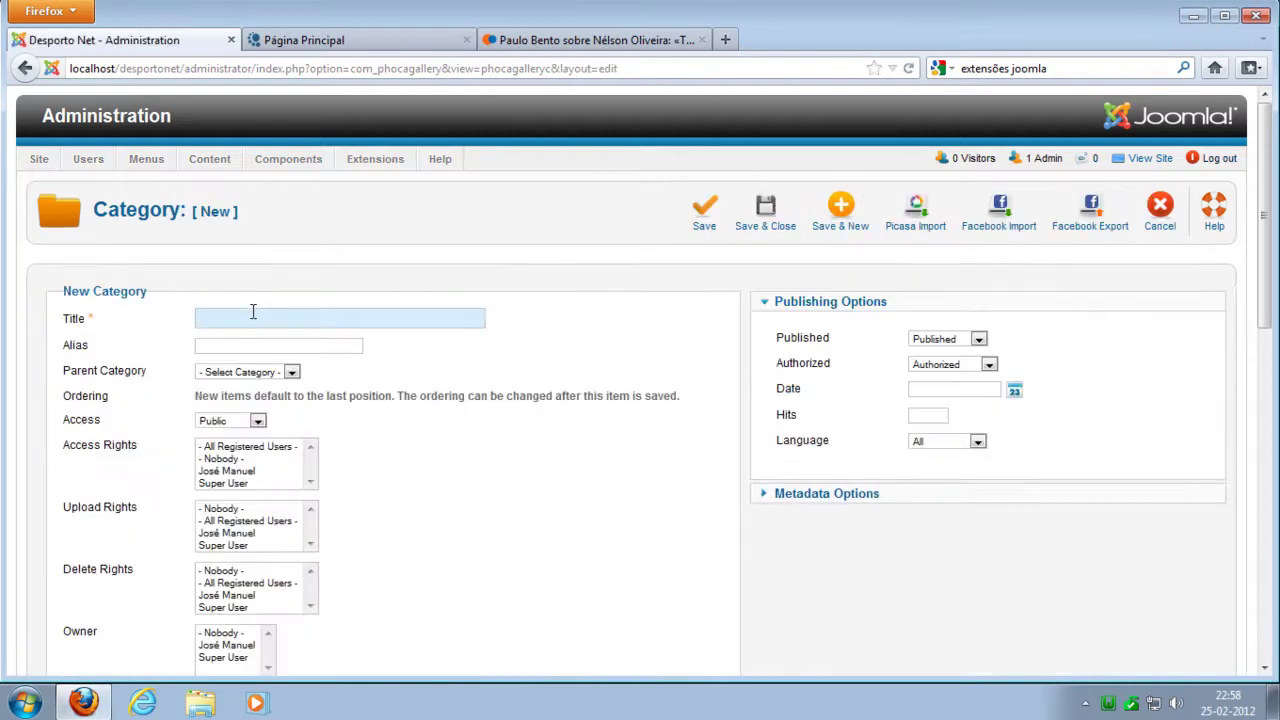
click(252, 314)
text(Exemplo de Galeria)
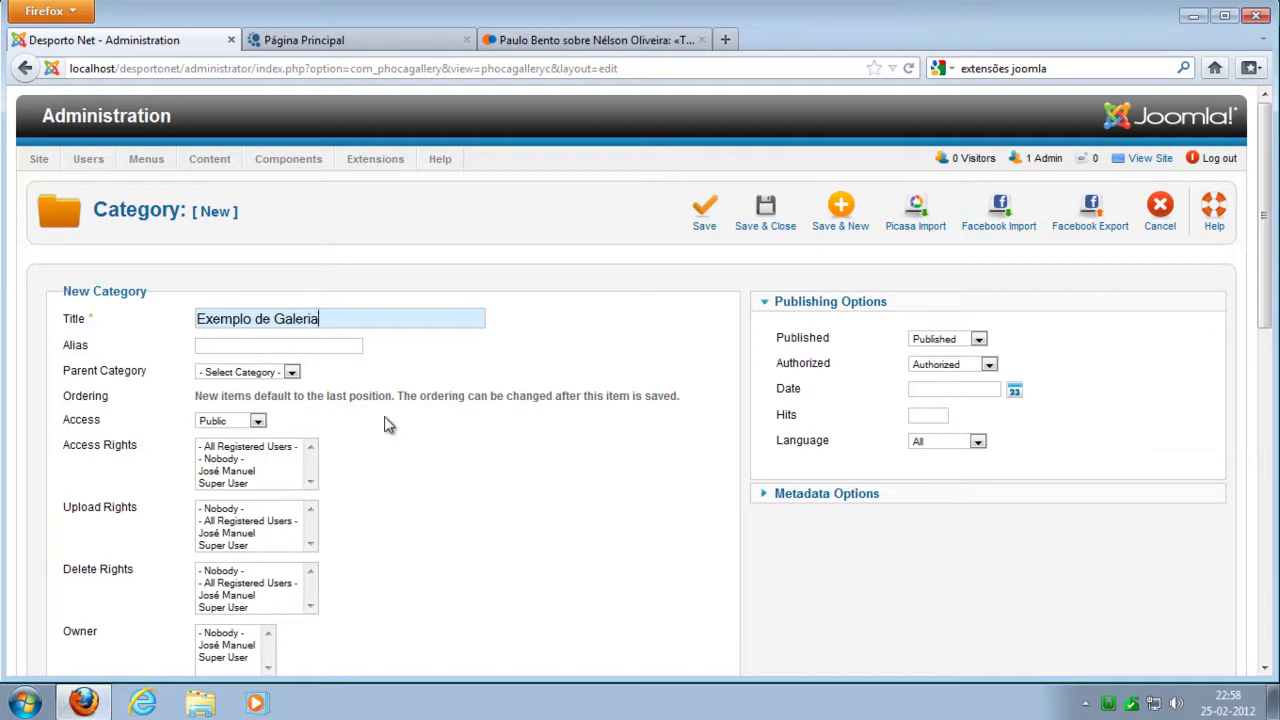
Step: Examine the new category's parent, access, rights, folder, coordinate and description options without changing them
click(290, 373)
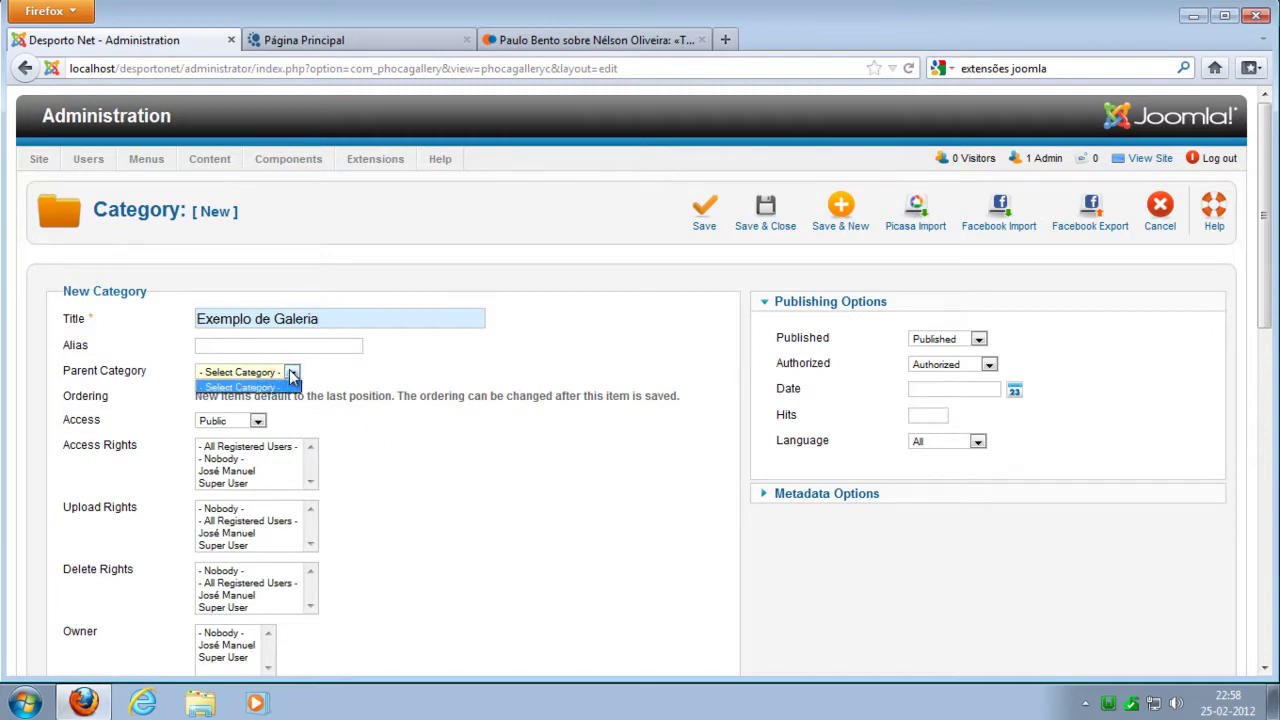
click(291, 373)
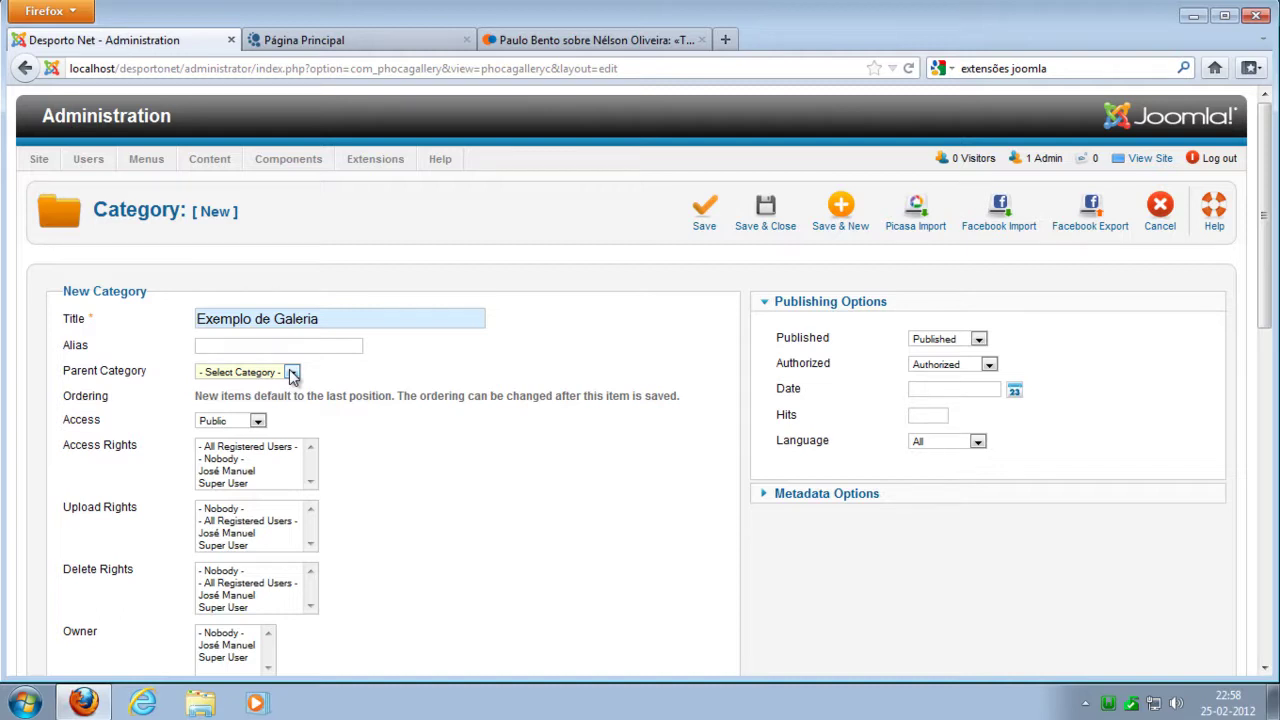
click(257, 421)
click(404, 460)
scroll(403, 452, down, 4)
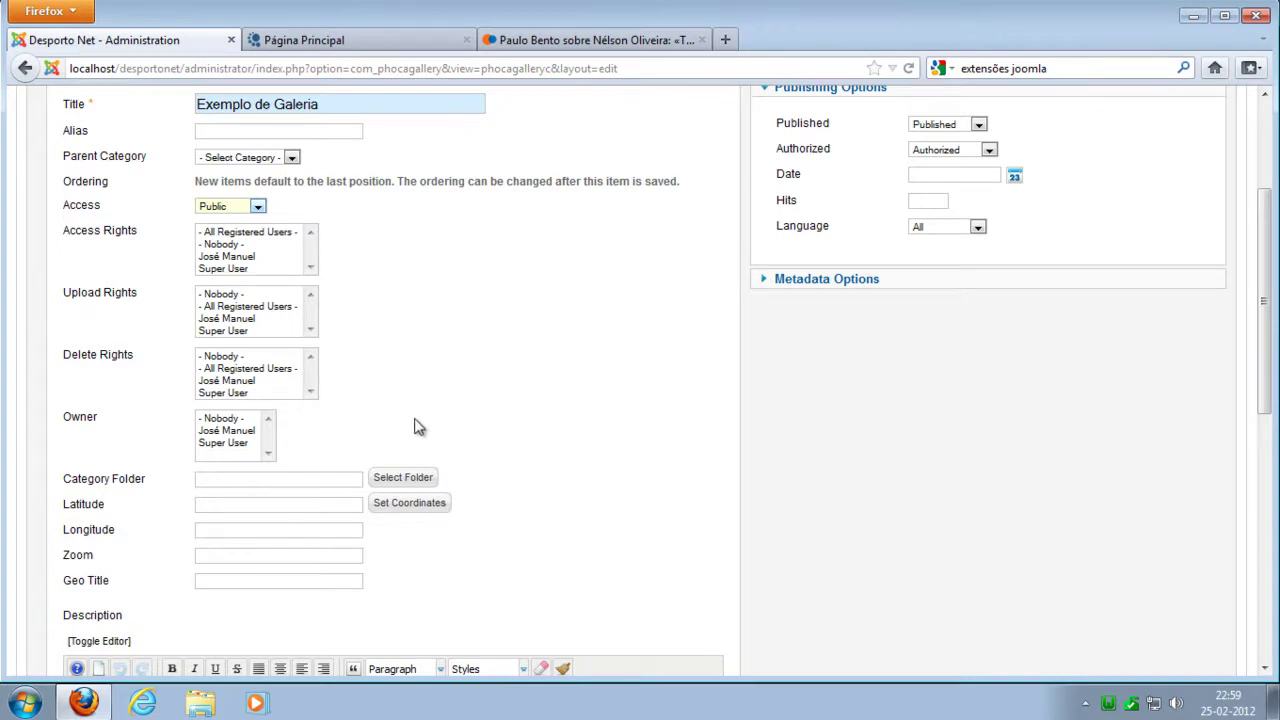
scroll(428, 423, down, 2)
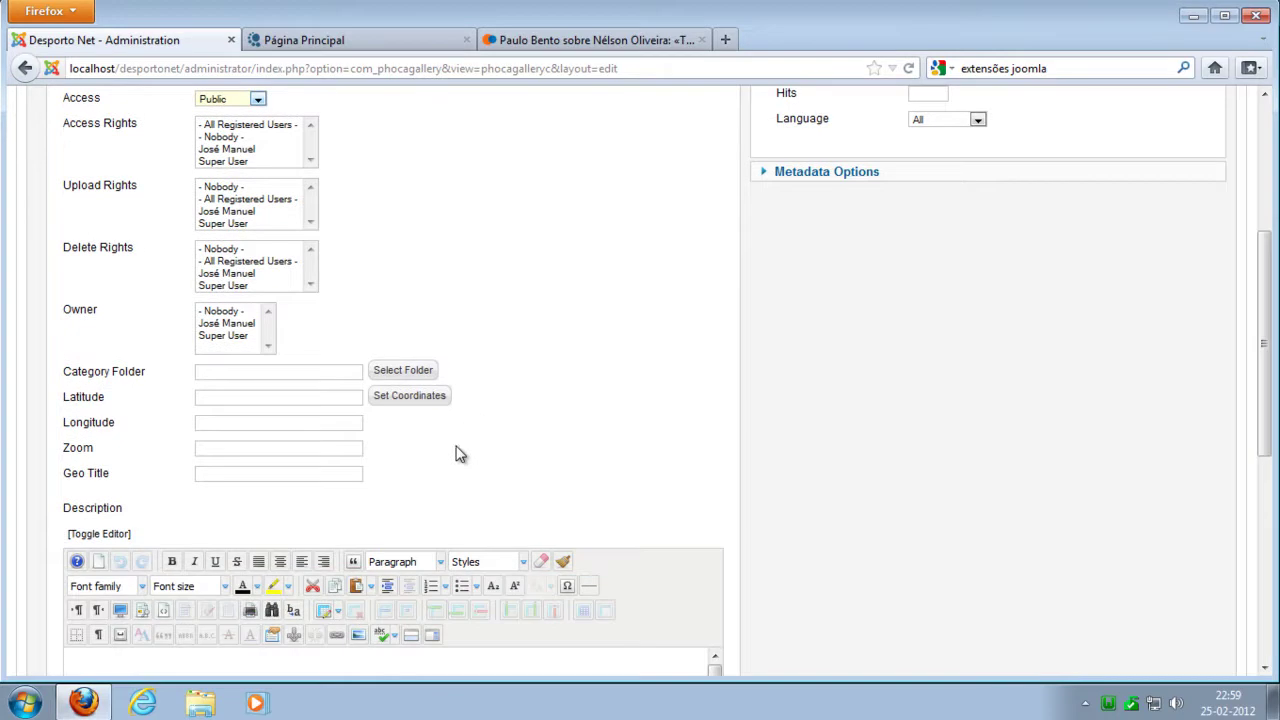
click(216, 397)
click(218, 425)
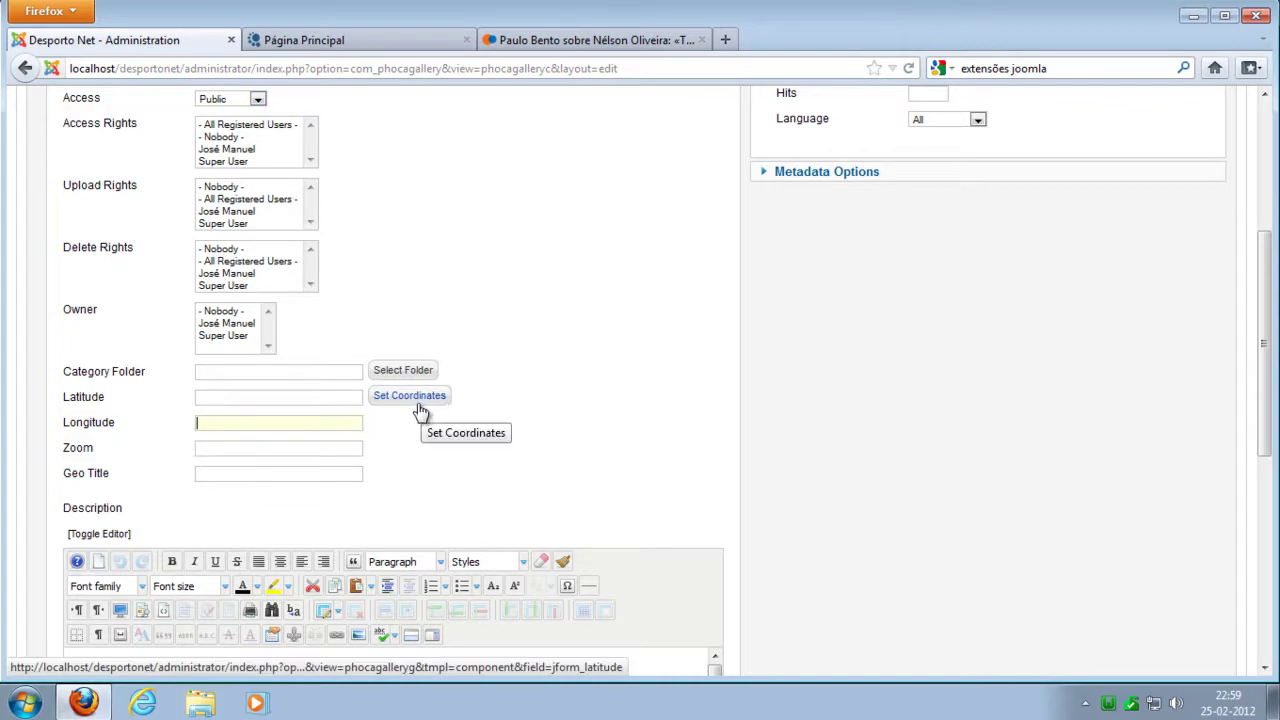
scroll(574, 474, down, 4)
click(246, 477)
scroll(560, 500, up, 6)
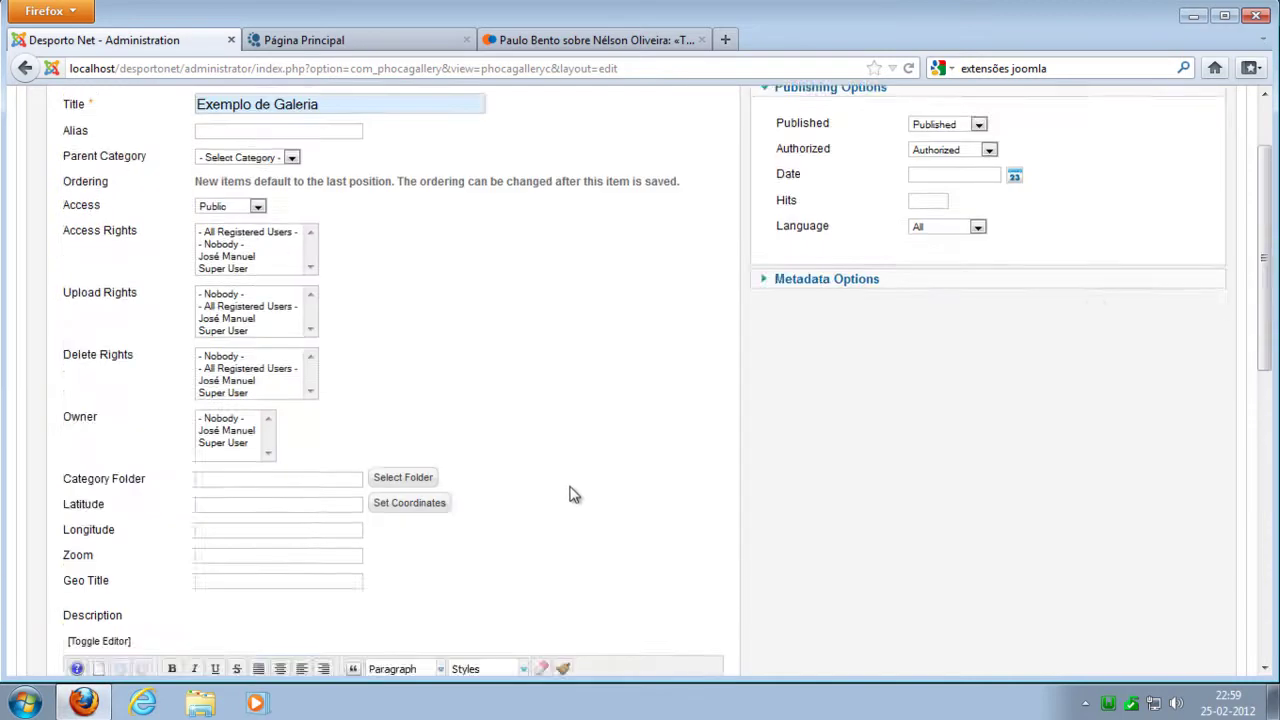
scroll(574, 494, up, 4)
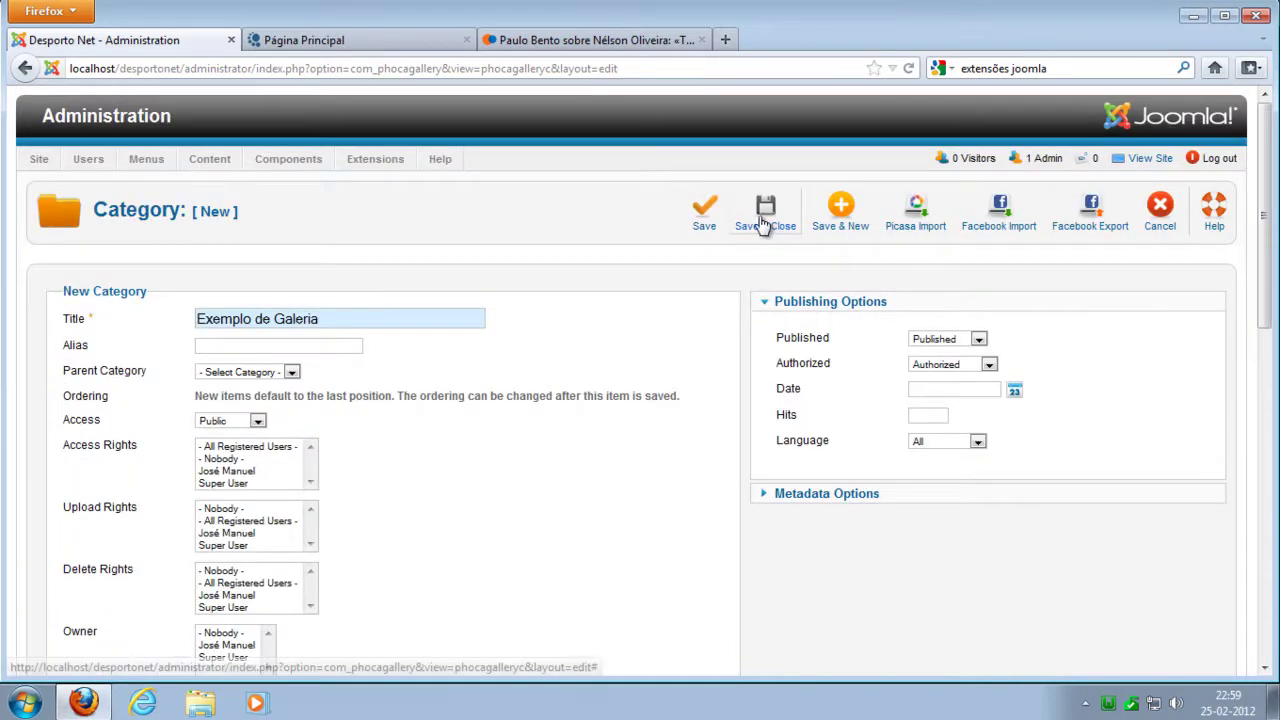
Step: Save and close the new category, then reopen it from the category list and close it again
click(762, 224)
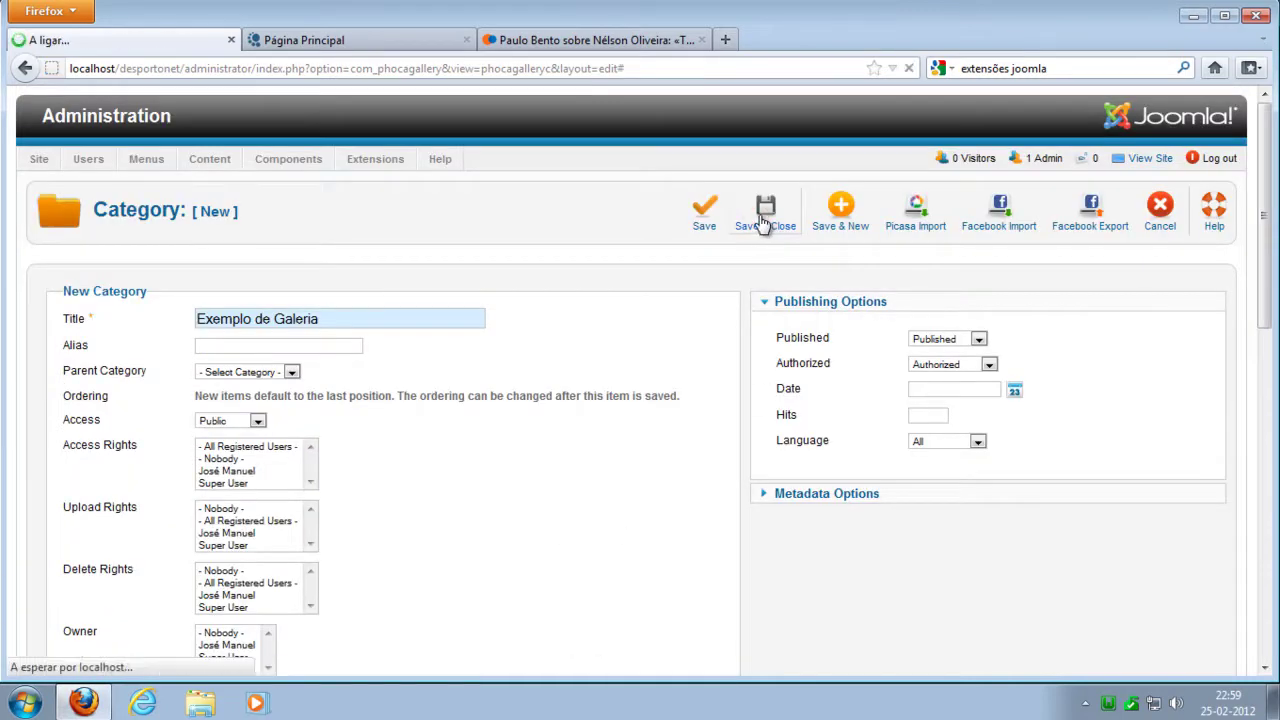
click(115, 478)
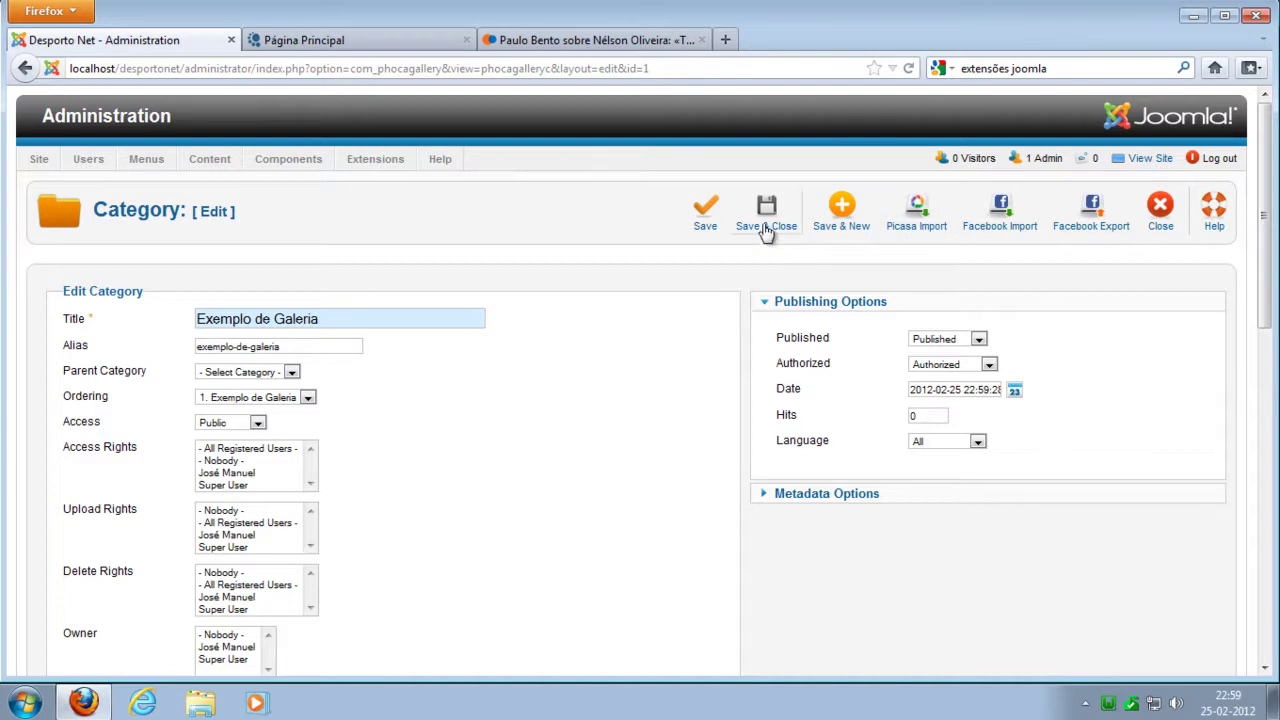
click(1159, 206)
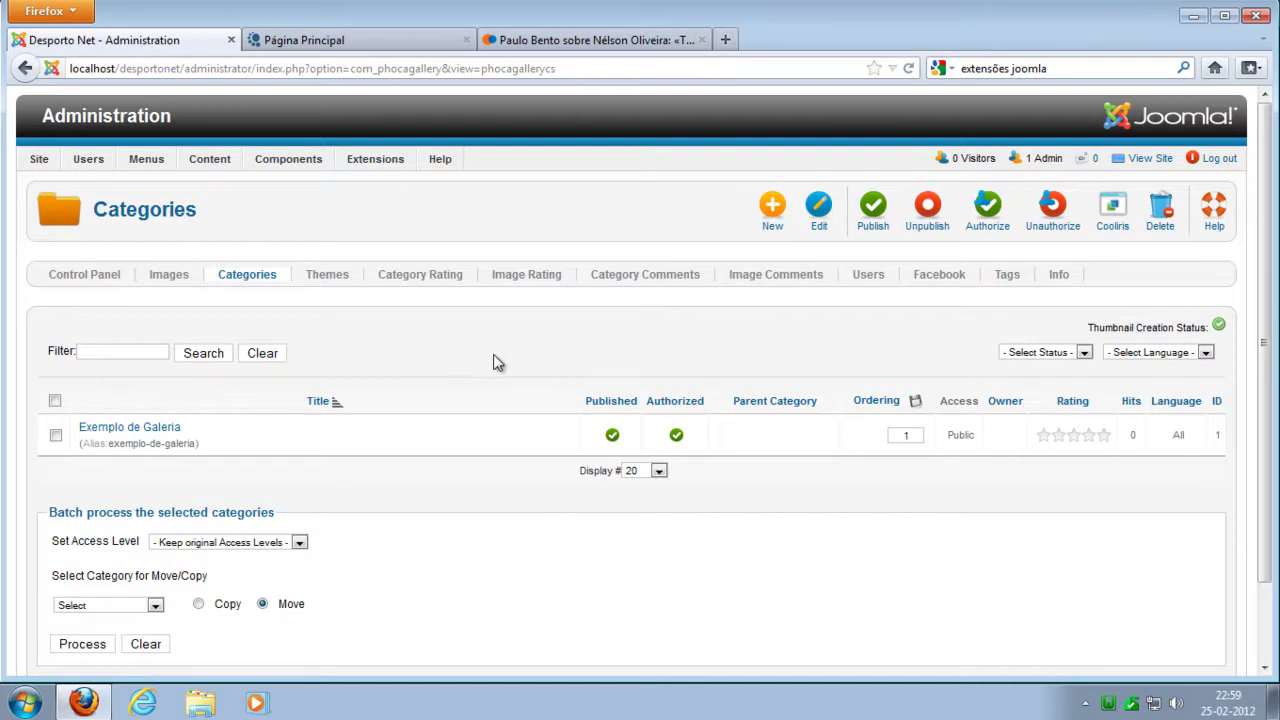
Step: Open the Multiple Add form for gallery images and enter Exemplo de Galeria as the title
click(165, 280)
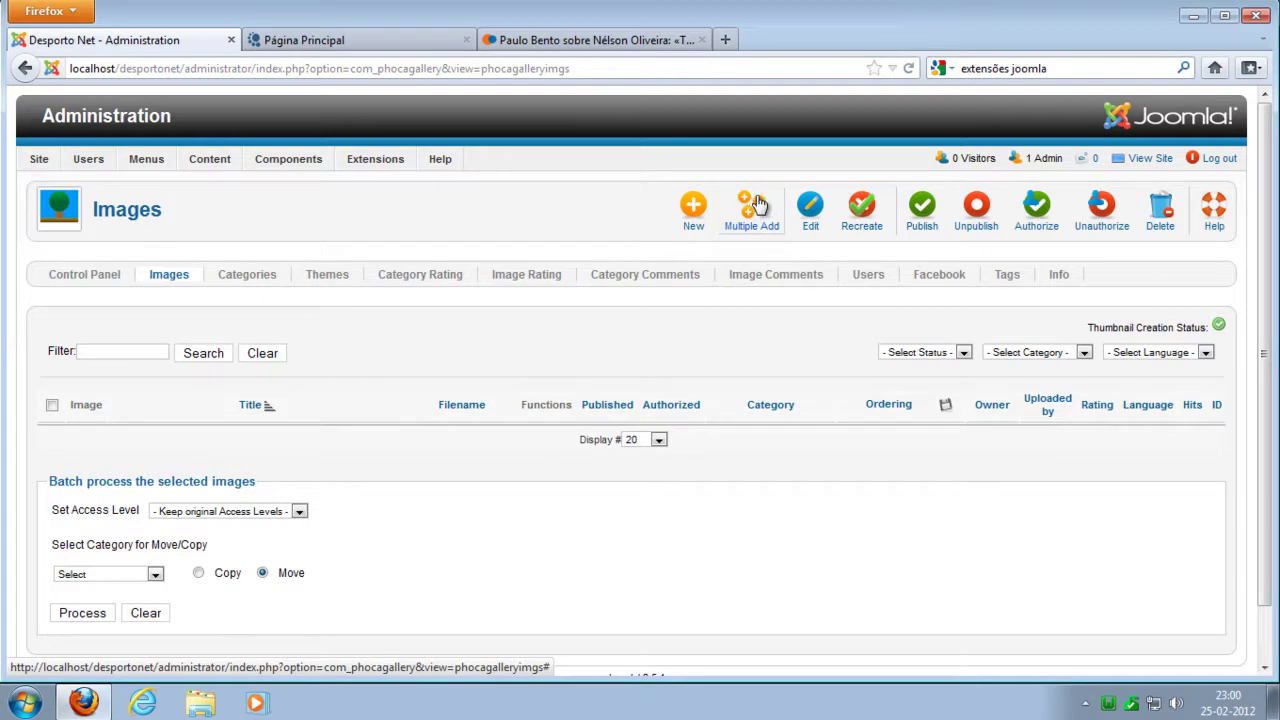
click(760, 205)
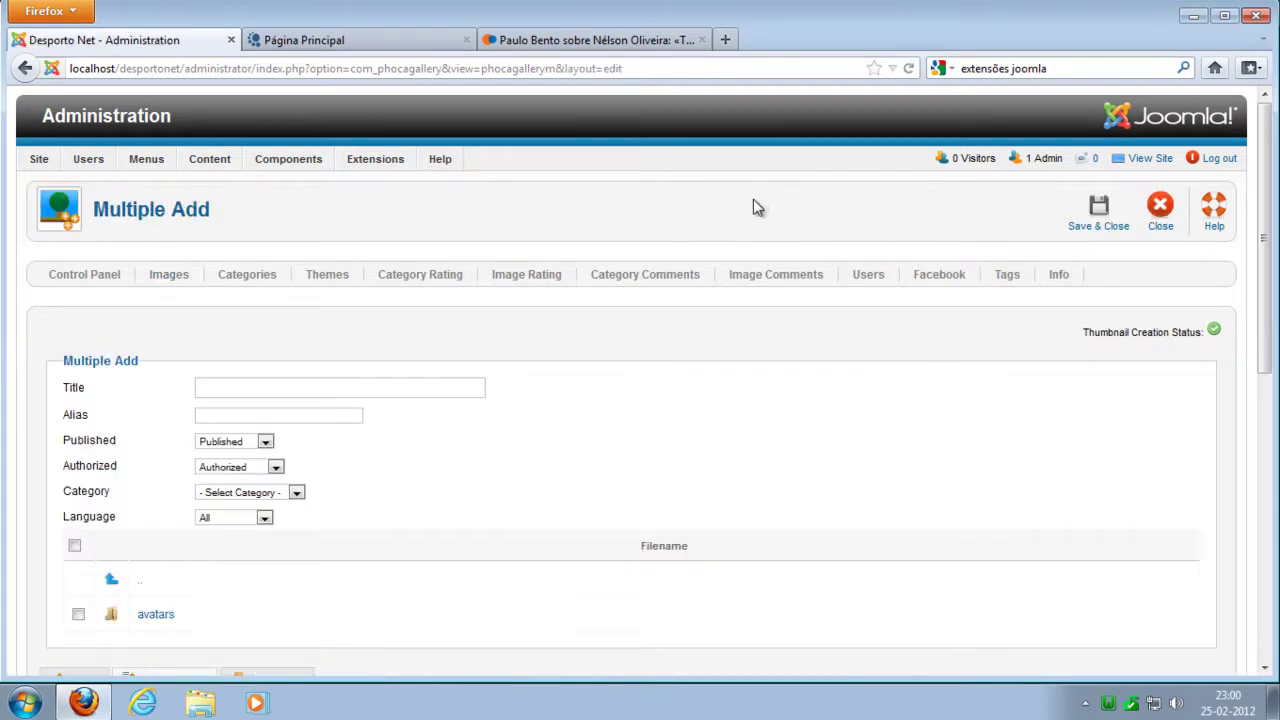
click(372, 386)
text(Ex)
key(Down)
key(Tab)
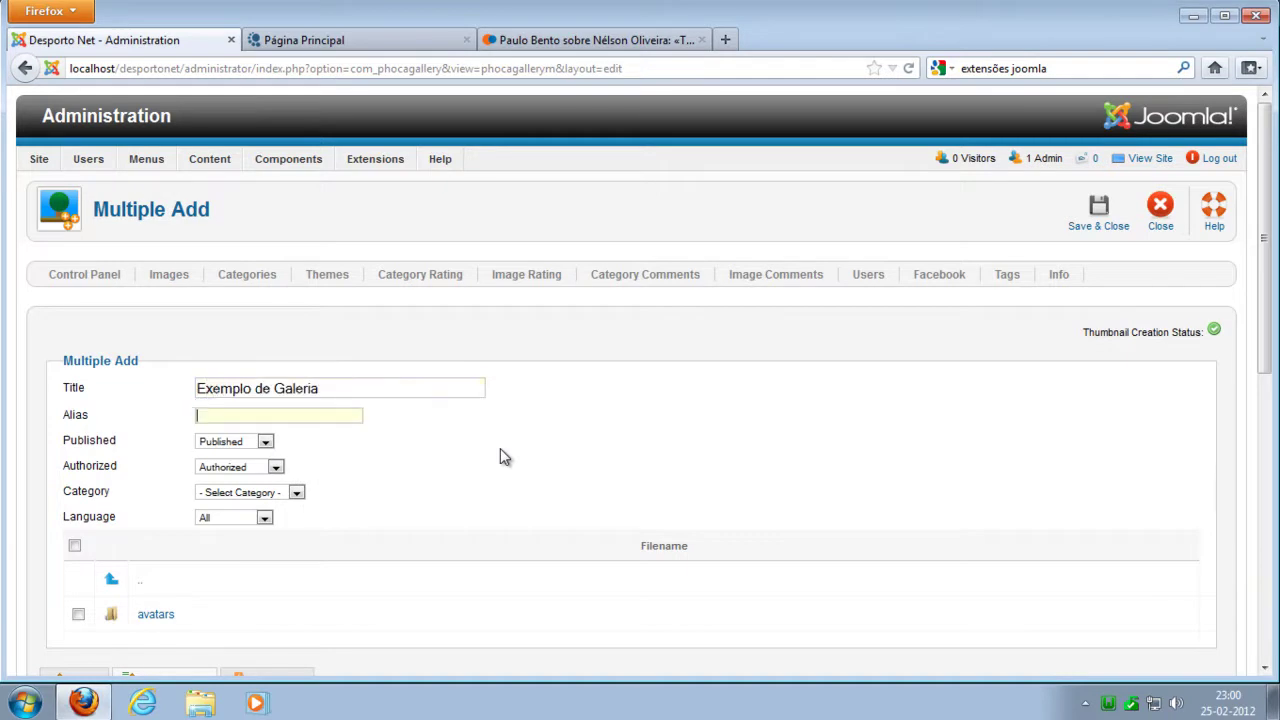
Step: Add the eight pictures from Crisântemo.jpg to Túlipas.jpg in Exemplos de imagens to the multiple upload queue and upload them
scroll(506, 450, down, 2)
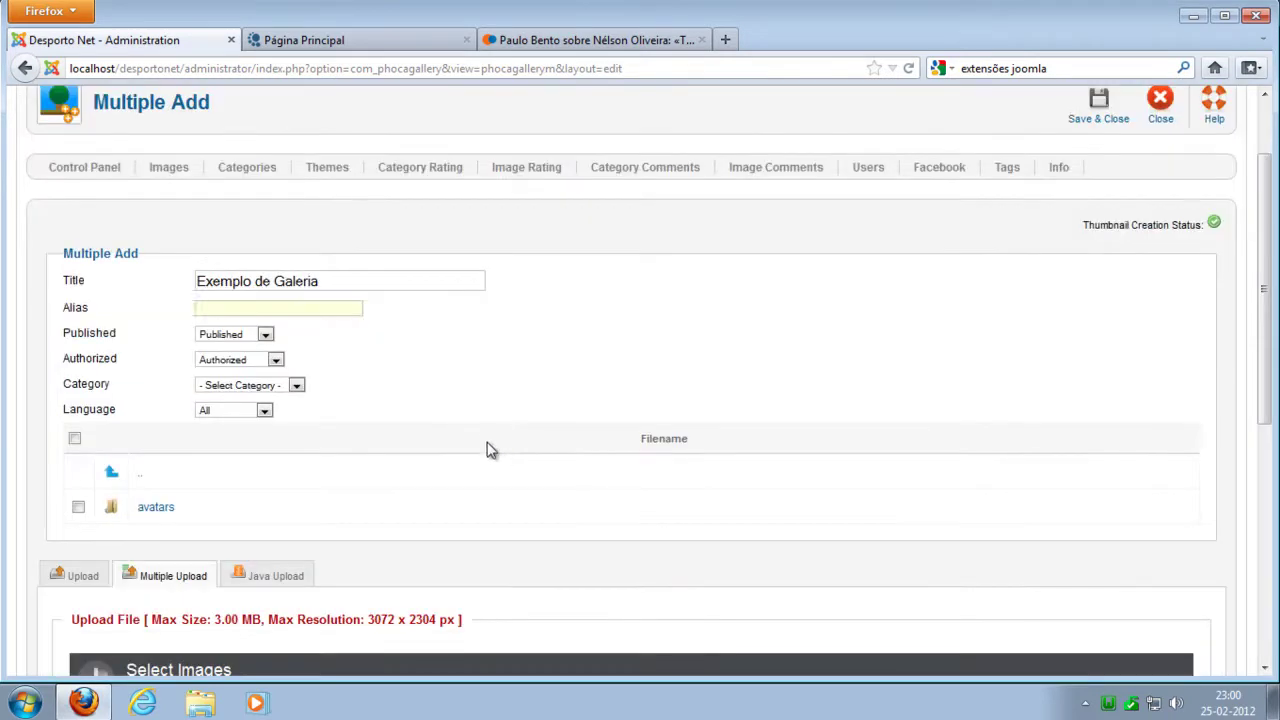
scroll(405, 450, down, 4)
scroll(400, 468, down, 4)
click(136, 503)
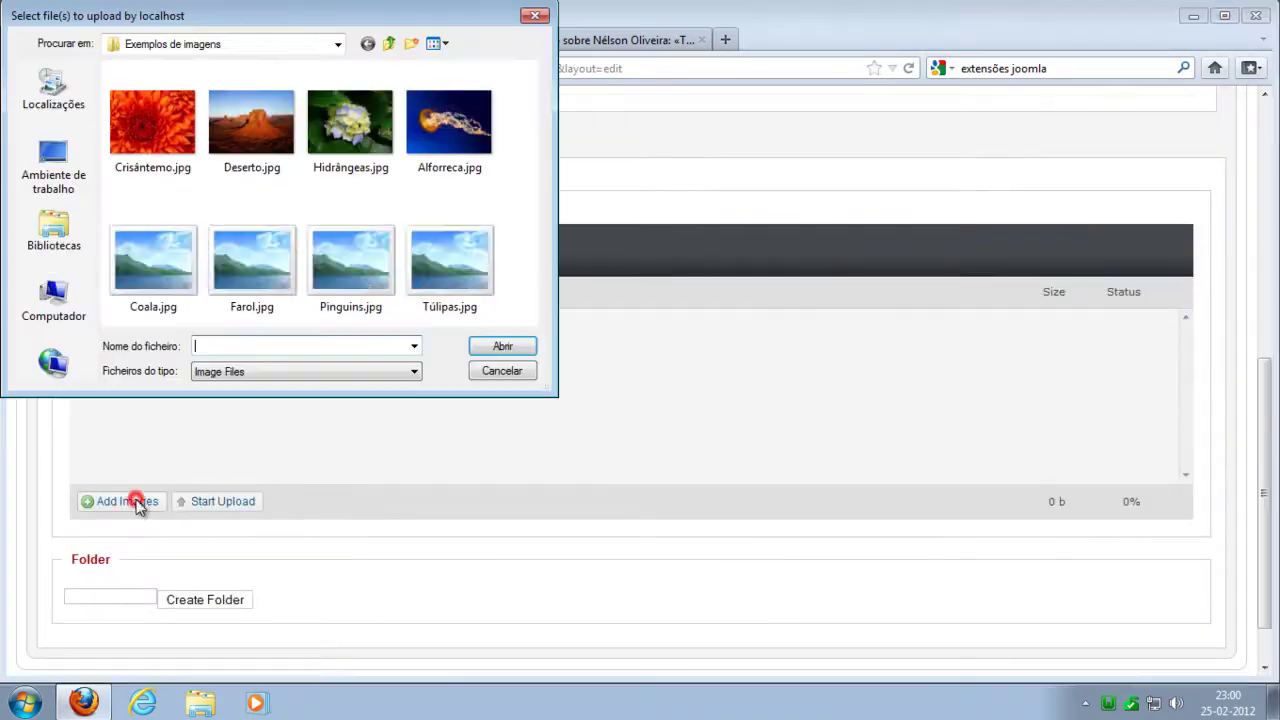
click(187, 180)
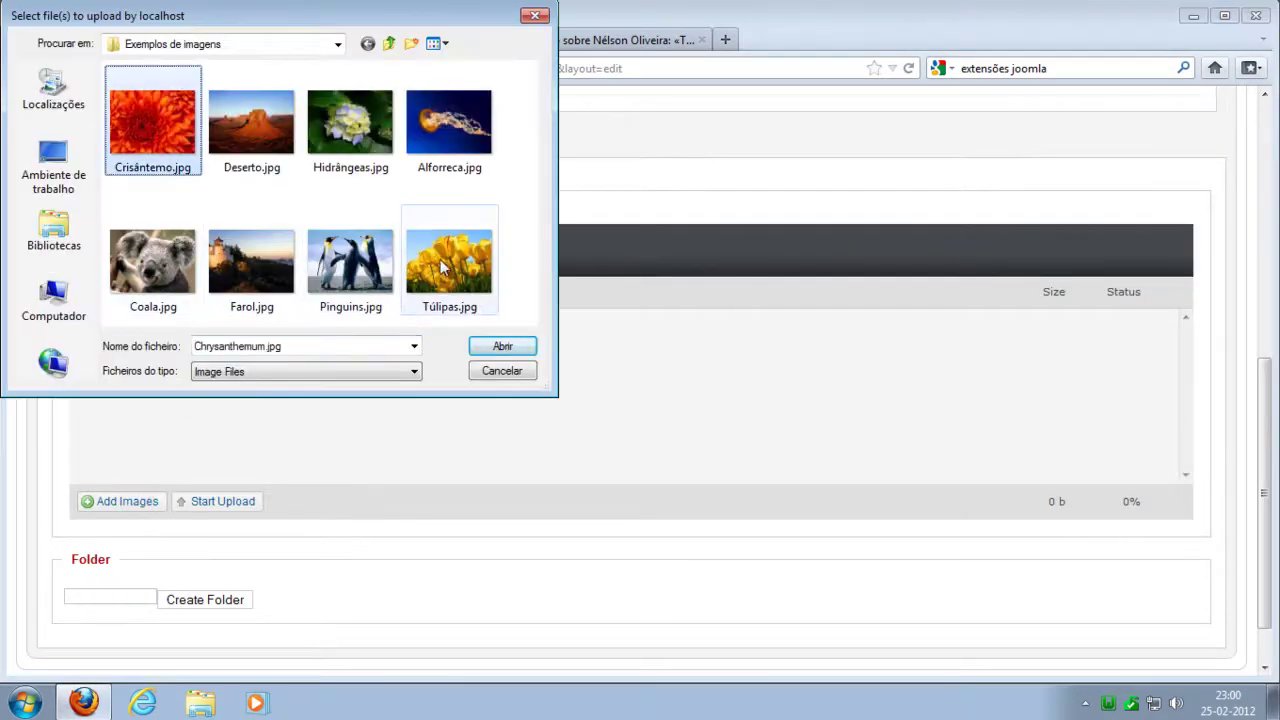
shift+click(435, 268)
click(503, 347)
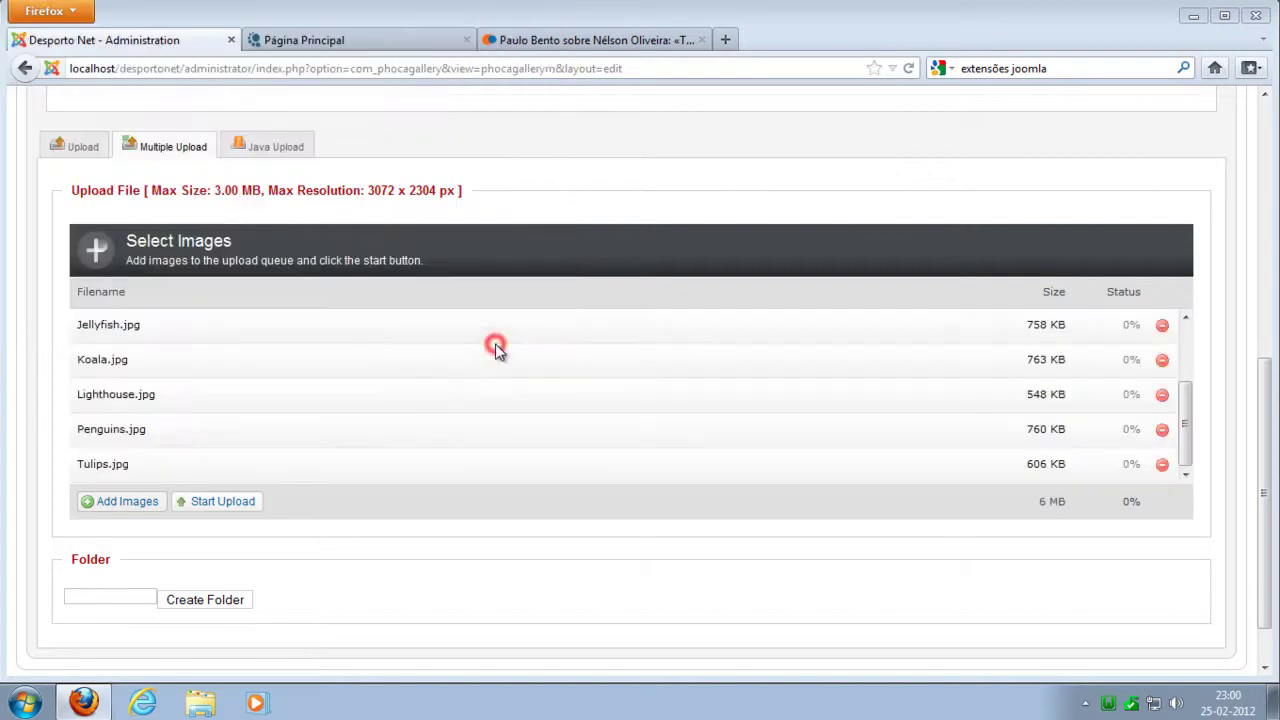
click(226, 503)
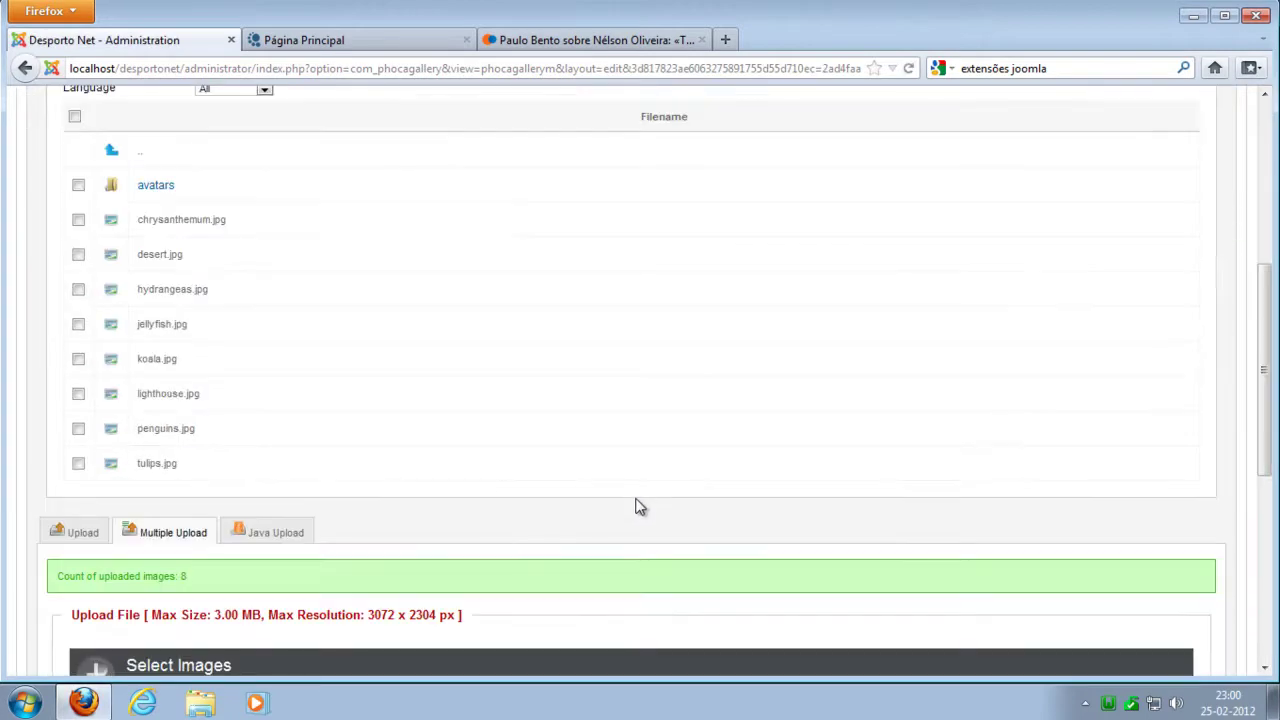
Step: Set both the title and the category of the uploaded images to Exemplo de Galeria
scroll(640, 491, up, 2)
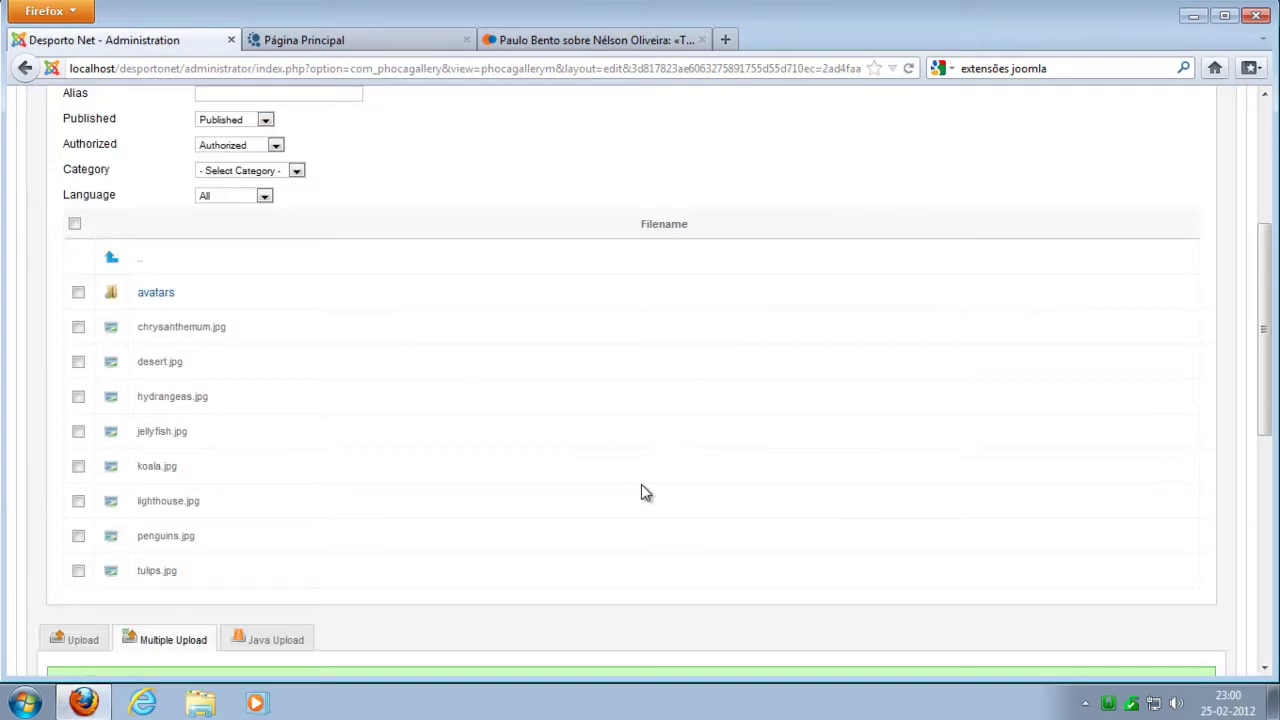
scroll(641, 491, up, 4)
scroll(610, 498, up, 2)
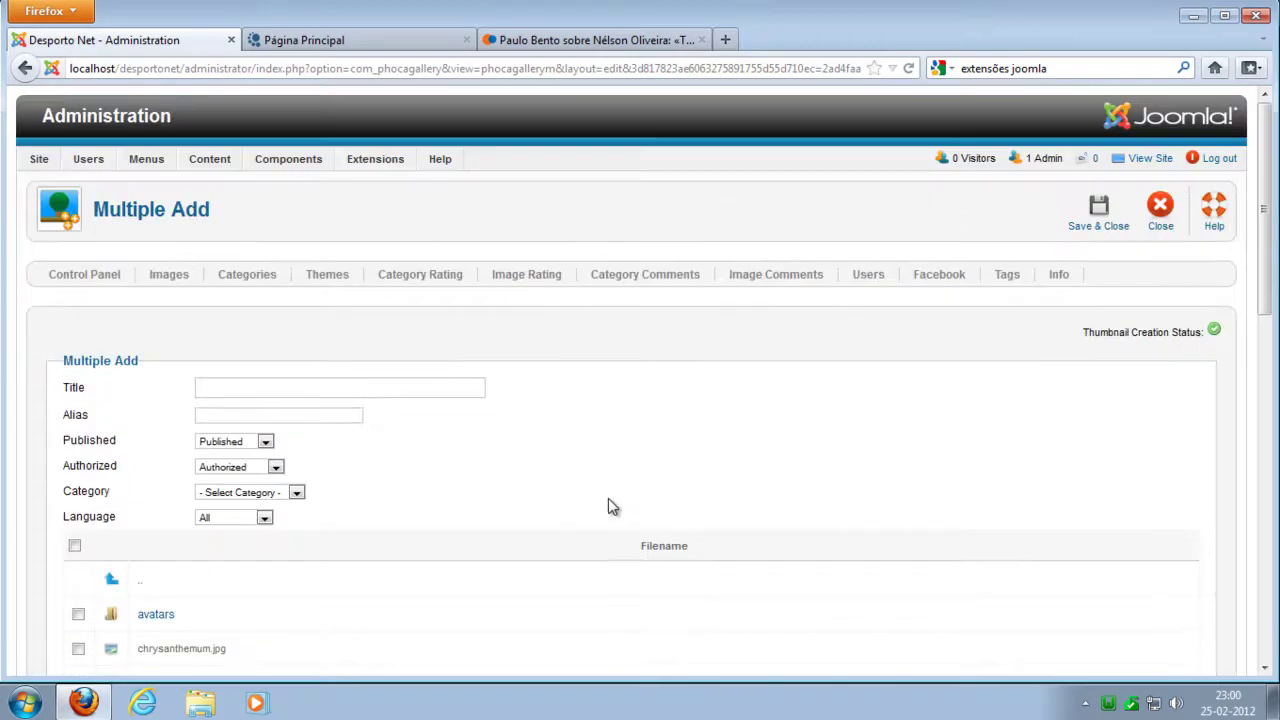
scroll(600, 508, down, 4)
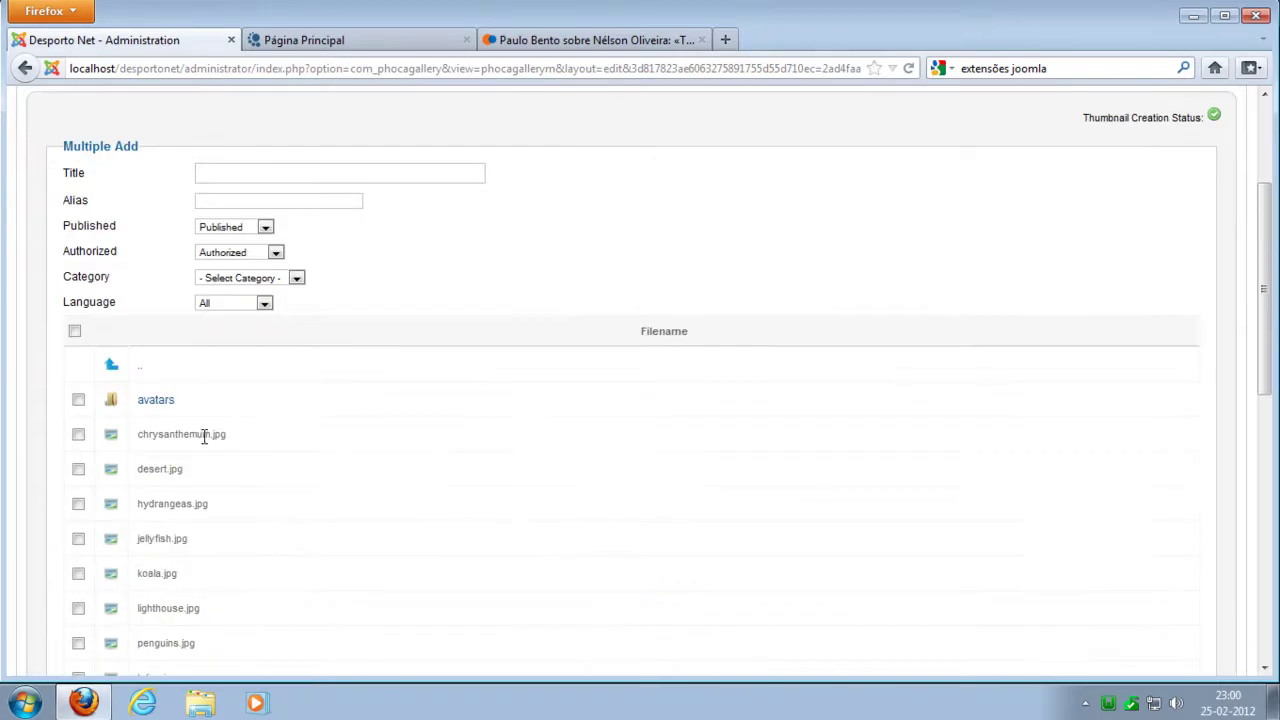
scroll(205, 415, down, 2)
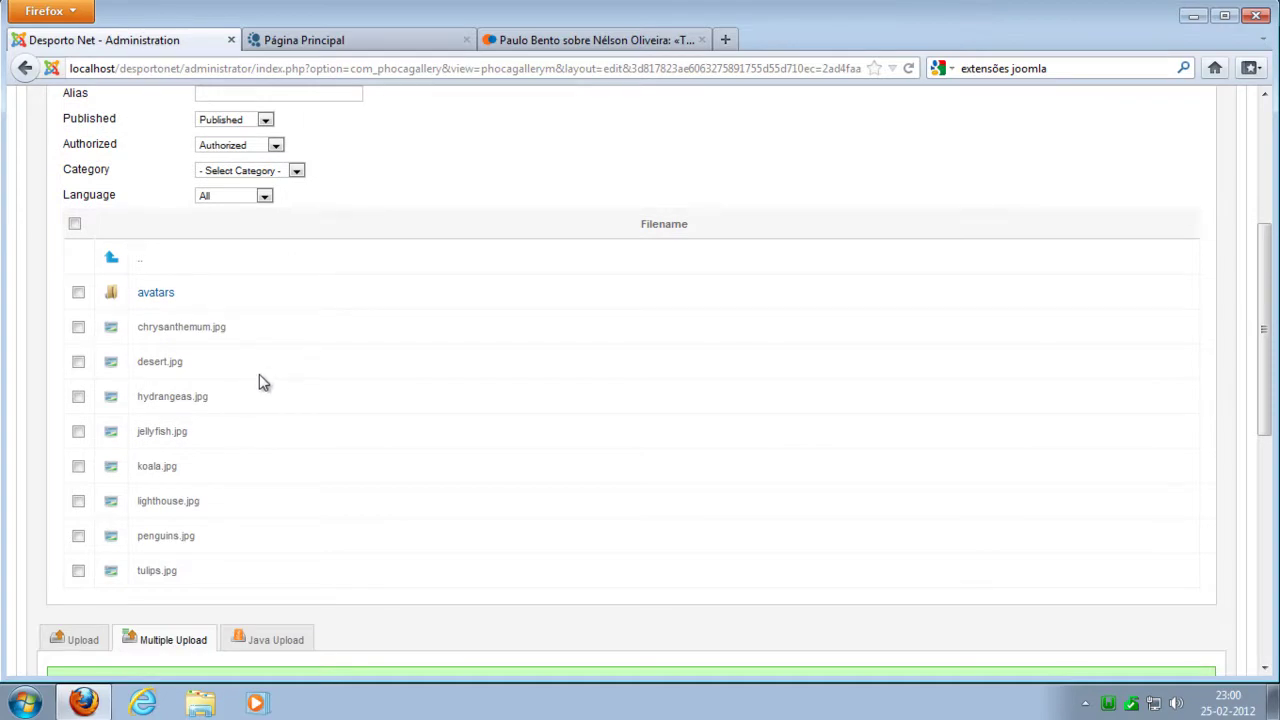
scroll(351, 357, up, 4)
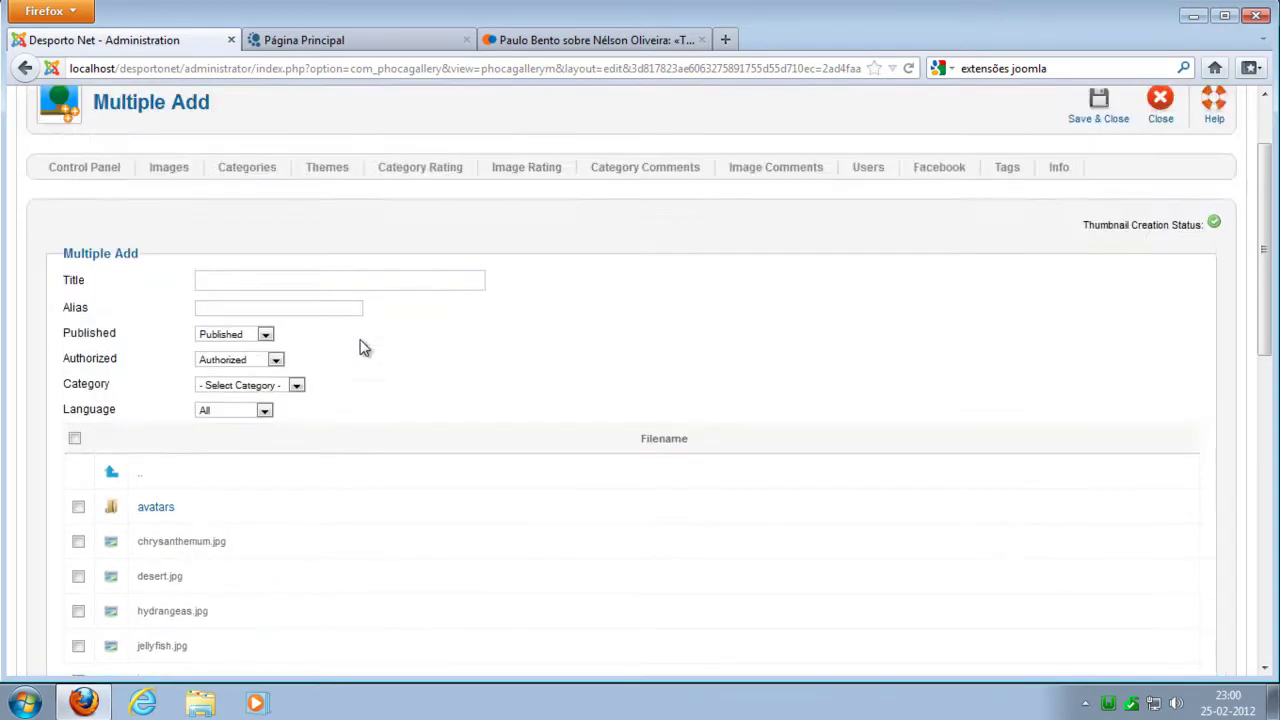
click(258, 284)
click(352, 283)
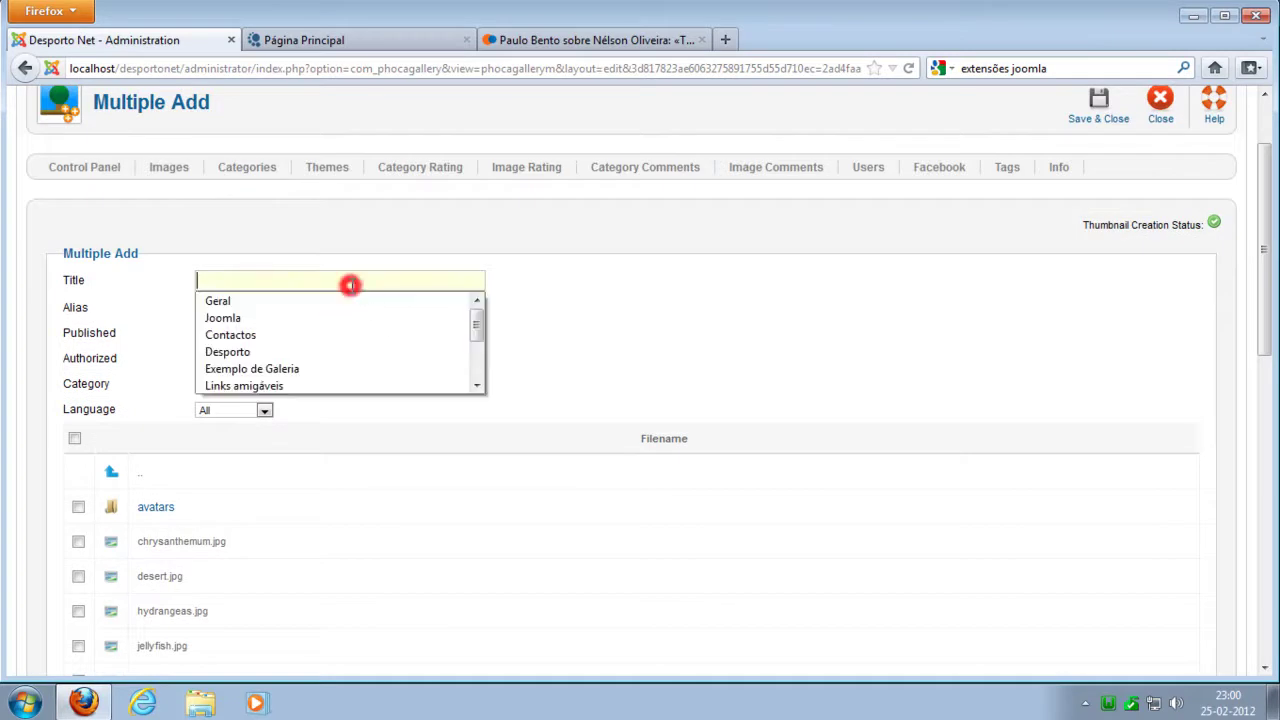
text(E)
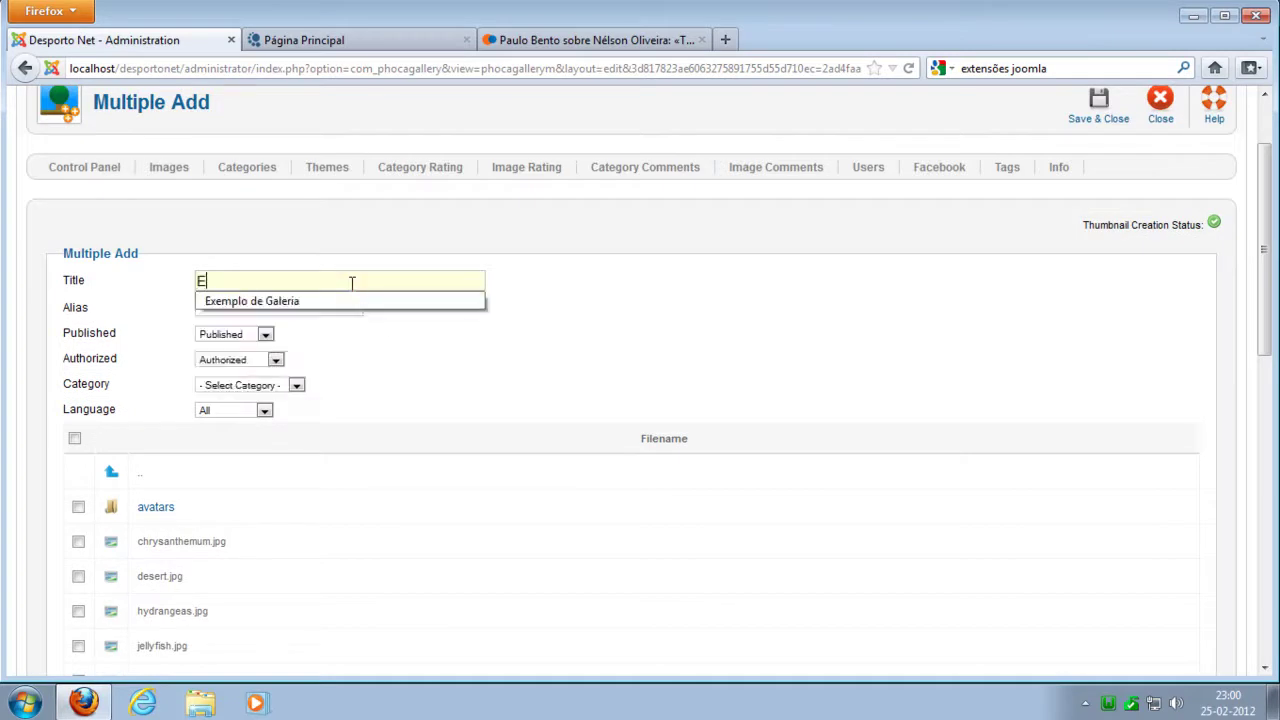
text(x)
key(Down)
key(Tab)
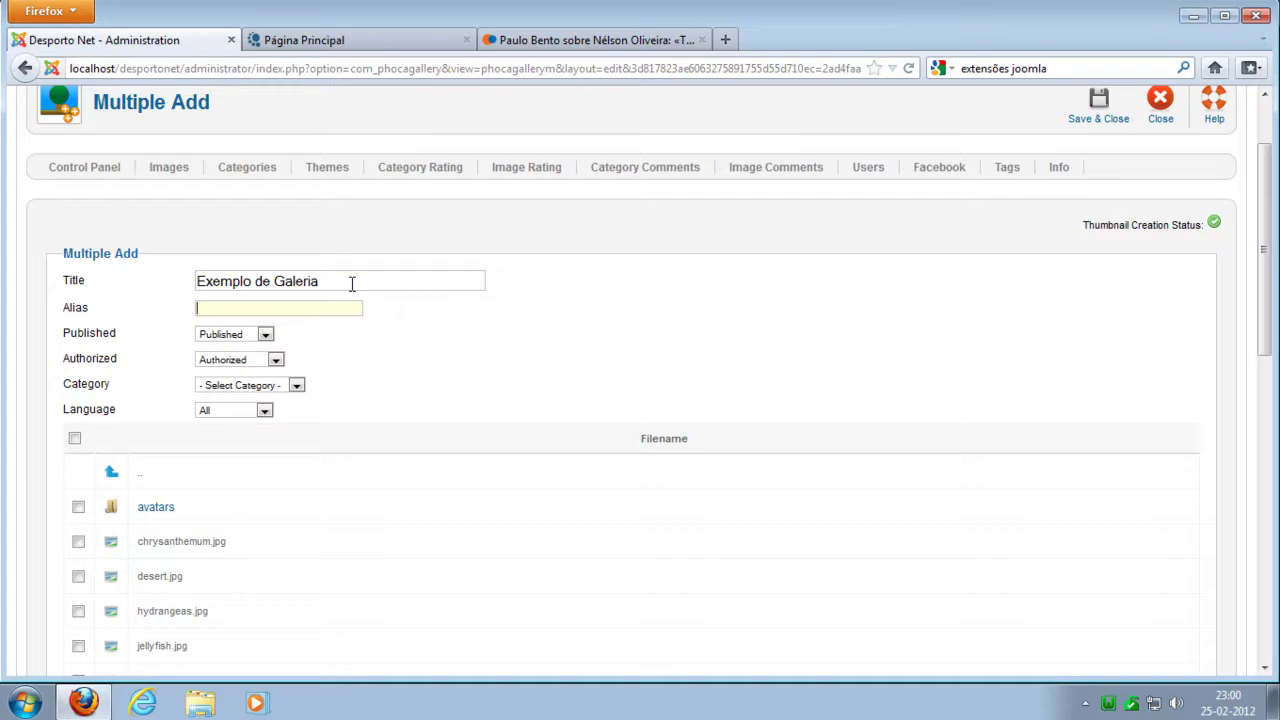
click(295, 386)
click(287, 411)
click(449, 380)
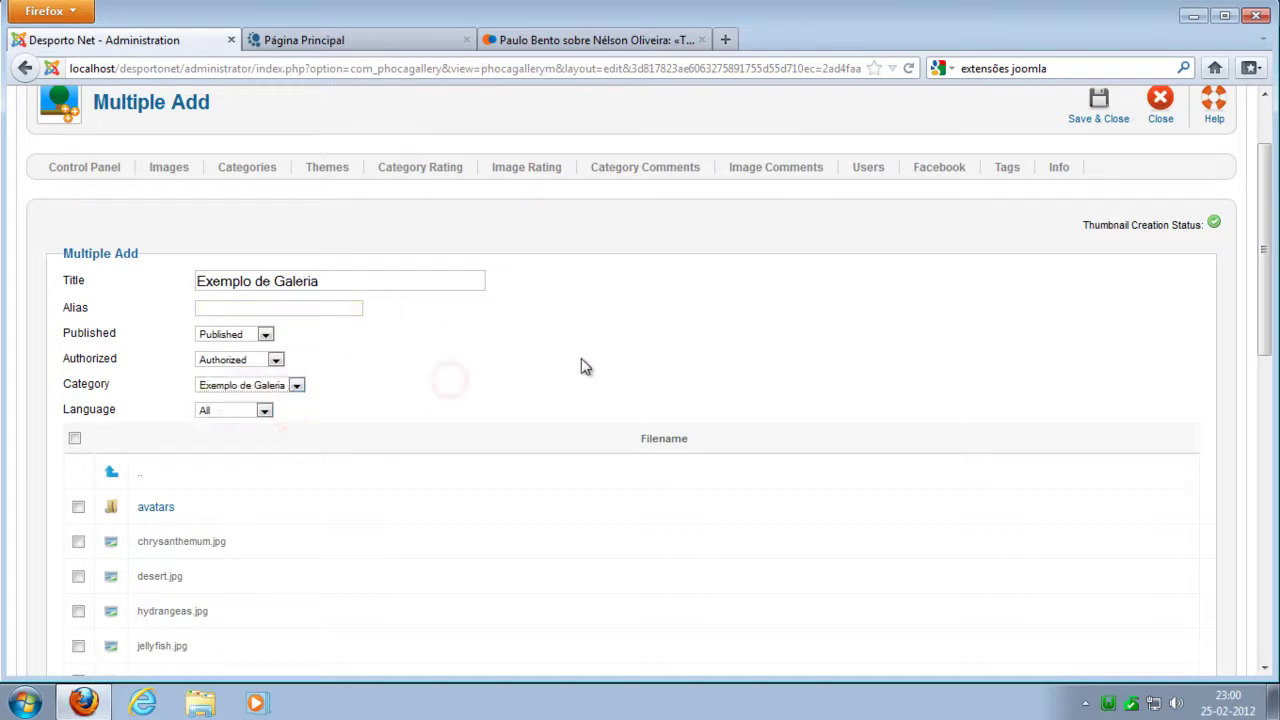
Step: Try to save and close the Multiple Add form without any image files selected
scroll(770, 370, up, 2)
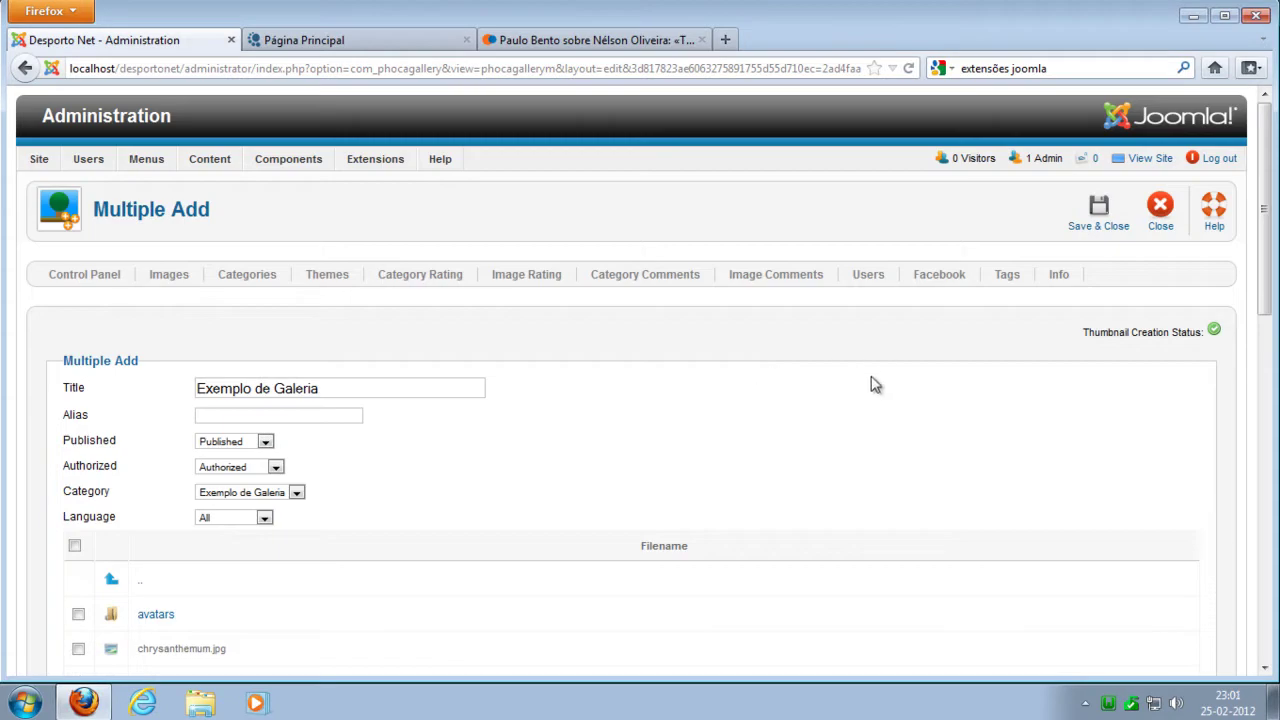
click(1094, 207)
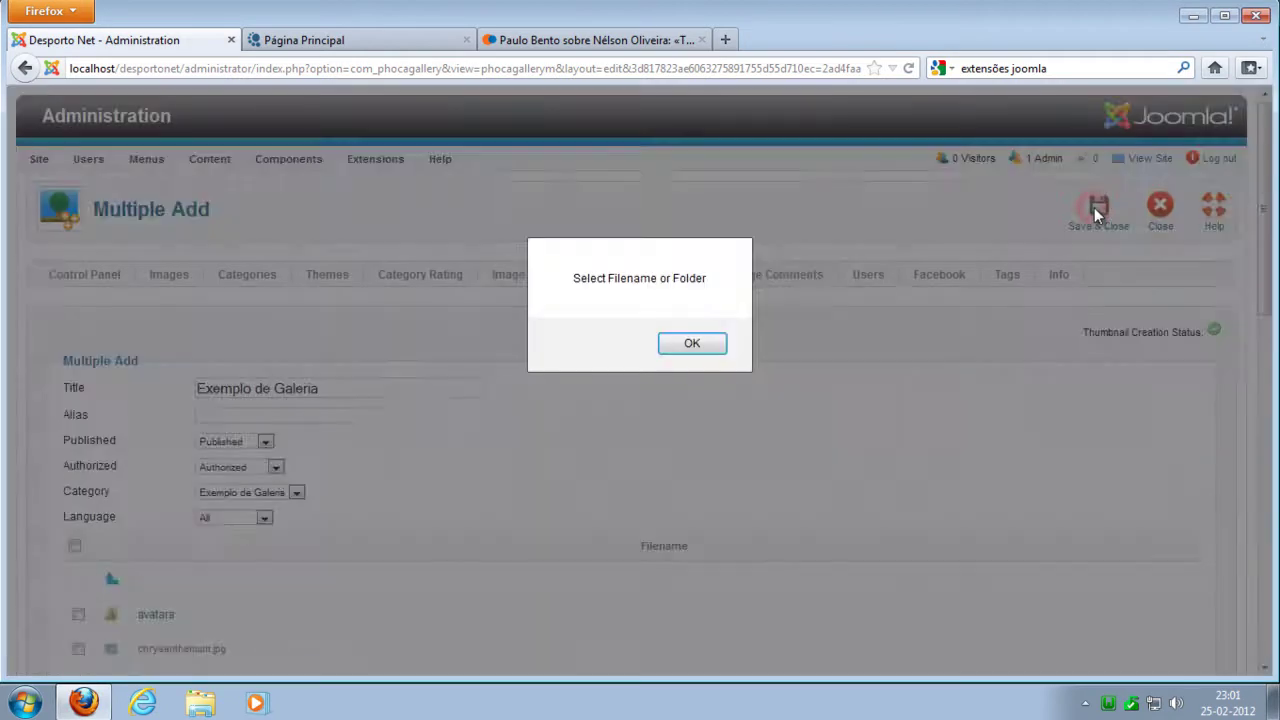
click(690, 344)
Step: Select all the uploaded image files, leaving out the avatars folder, and save and close the Multiple Add form
scroll(609, 449, down, 4)
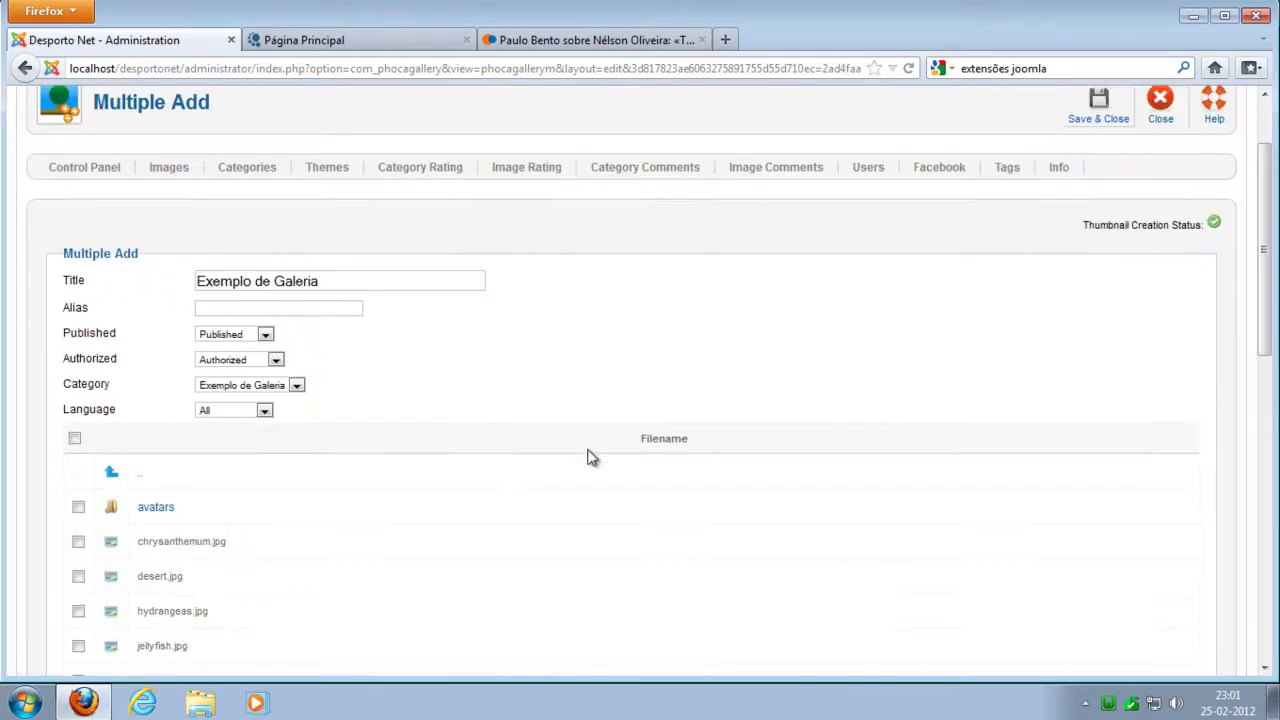
click(74, 330)
click(78, 399)
scroll(514, 446, down, 2)
scroll(514, 446, up, 5)
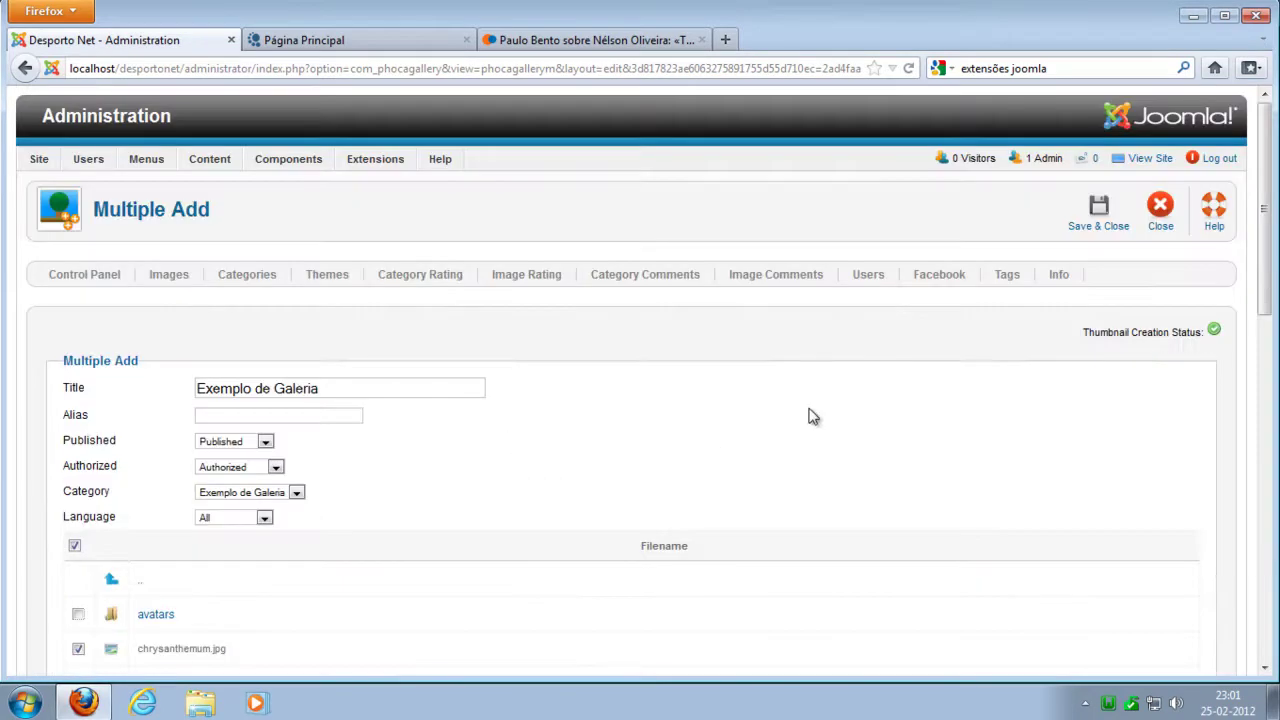
click(1098, 208)
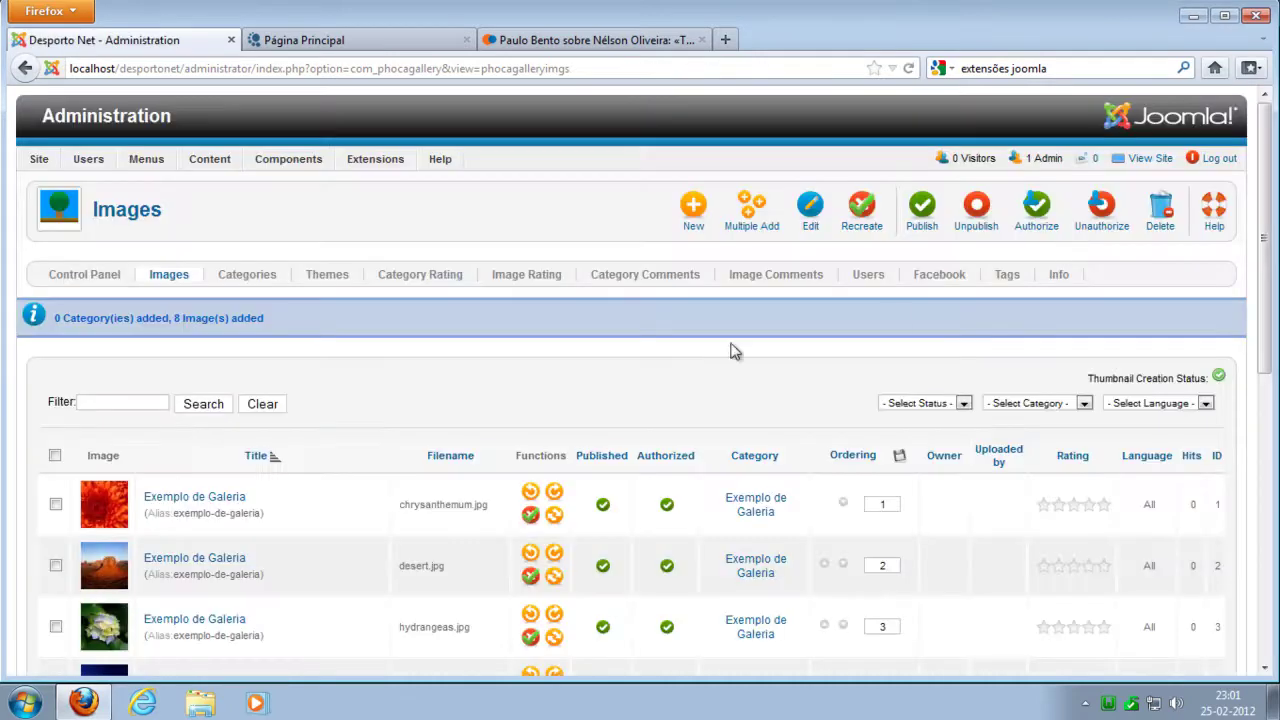
Step: Look over the newly added images in the Phoca Gallery image list and return to the administration control panel
scroll(480, 430, down, 2)
scroll(428, 448, down, 6)
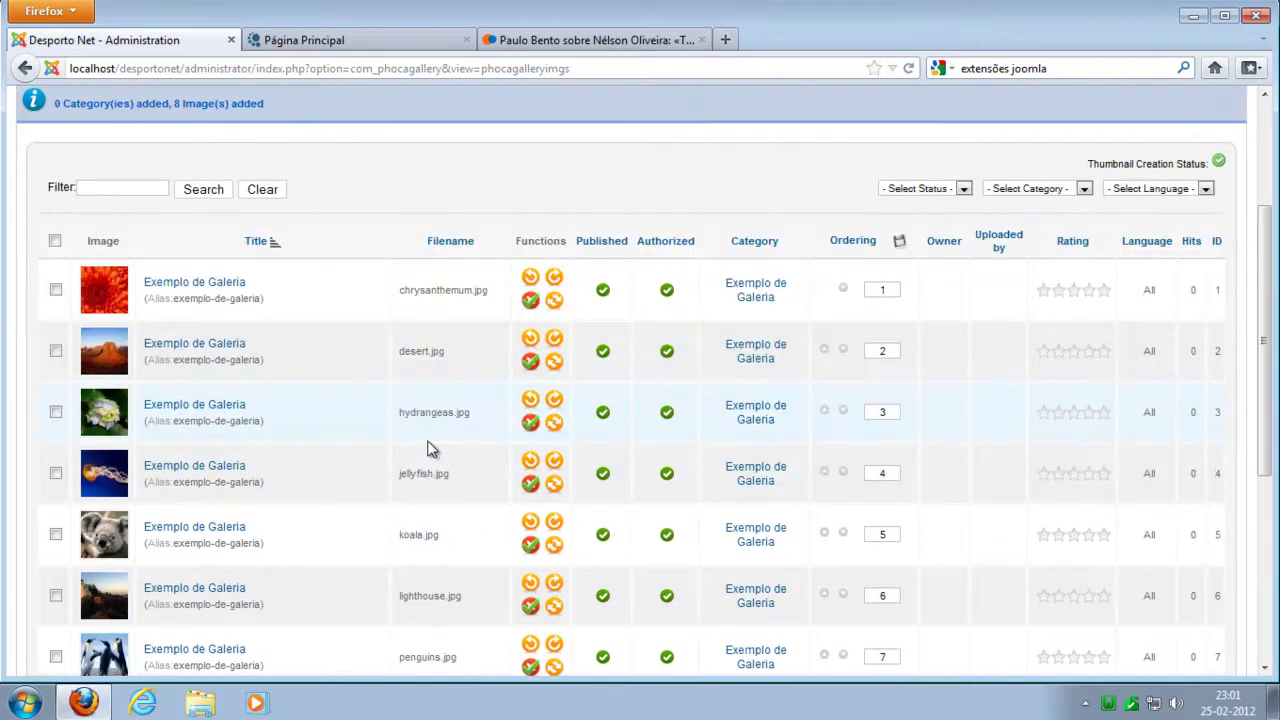
scroll(476, 463, up, 6)
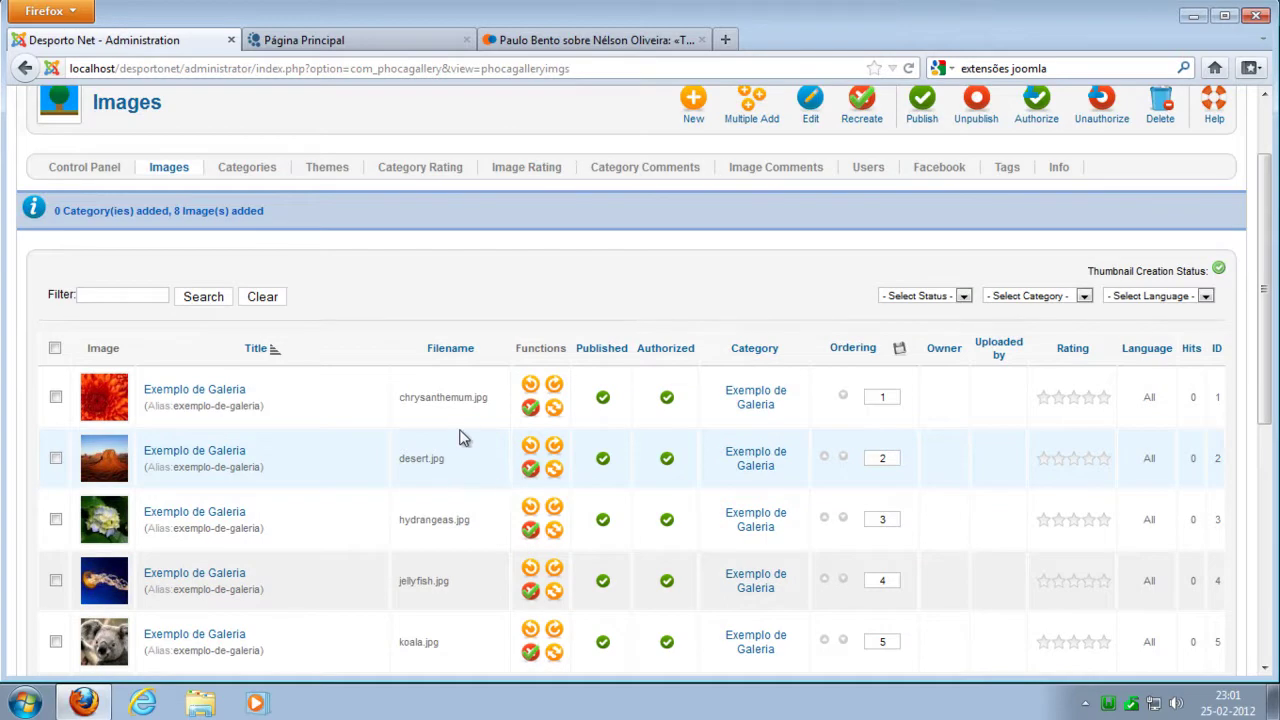
scroll(386, 384, up, 2)
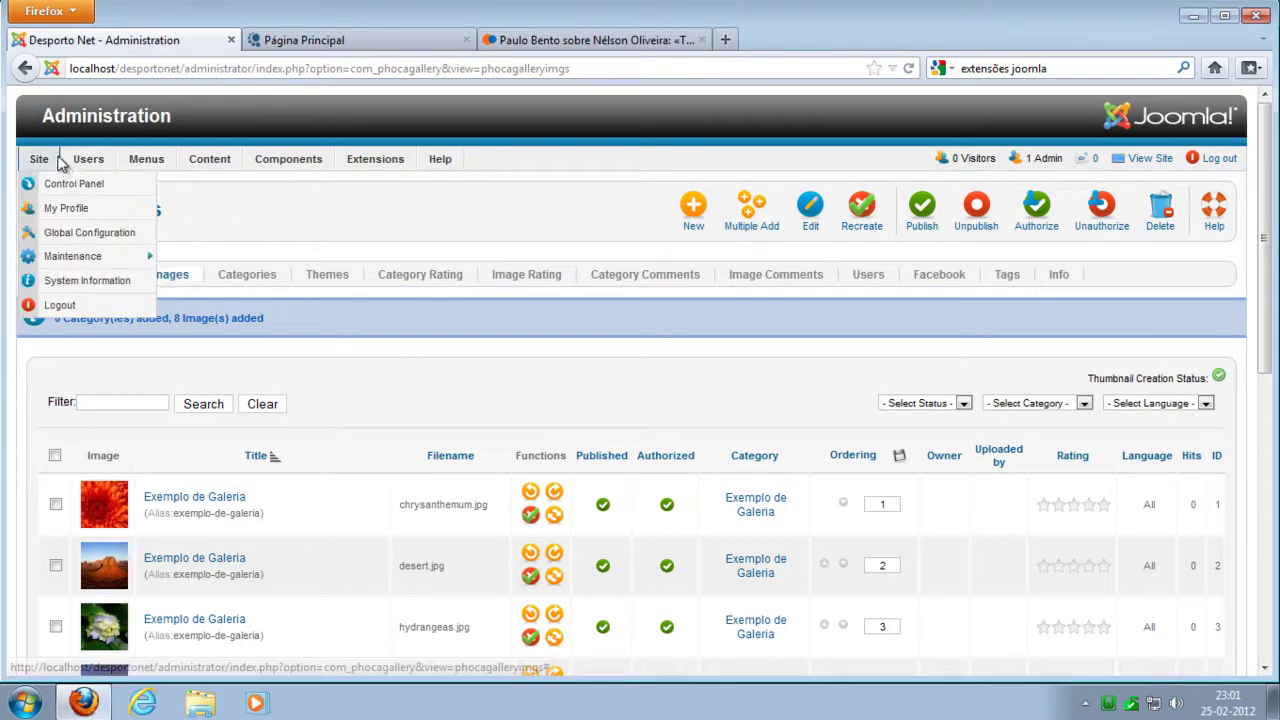
click(50, 175)
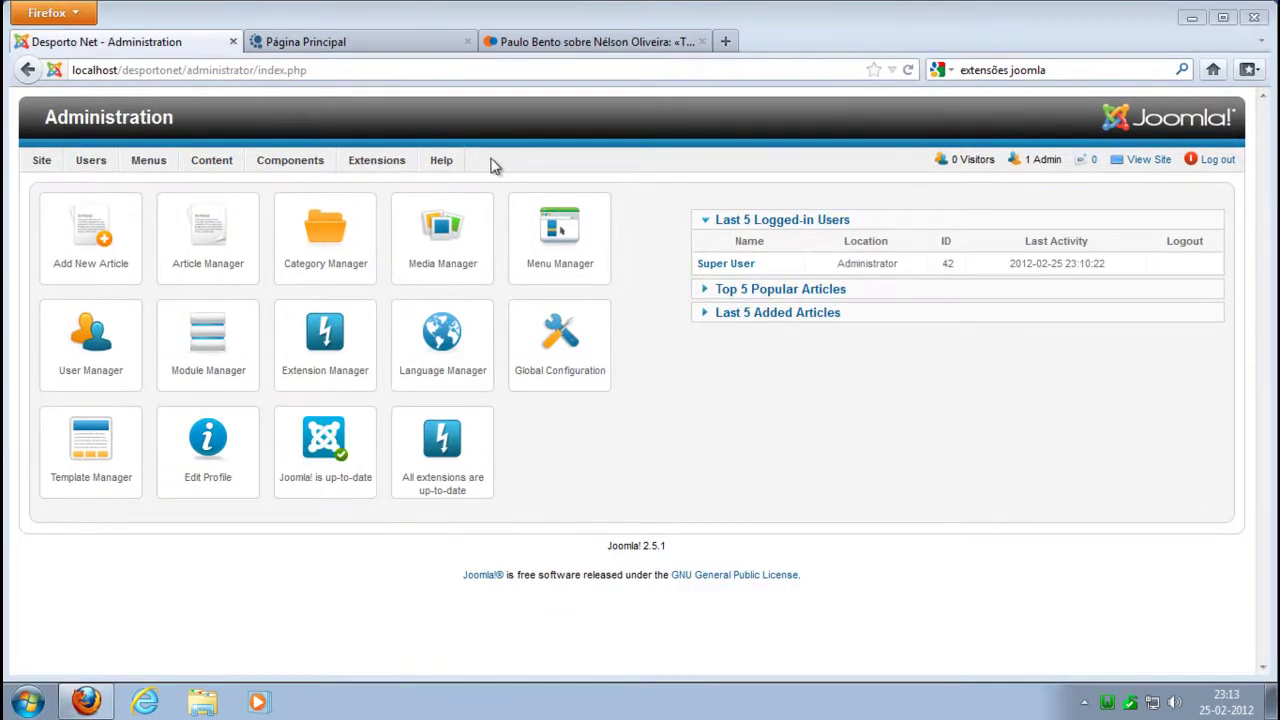
Step: Start a new menu item in Menu1 and title it Galeria de Fotos
mouse_move(157, 169)
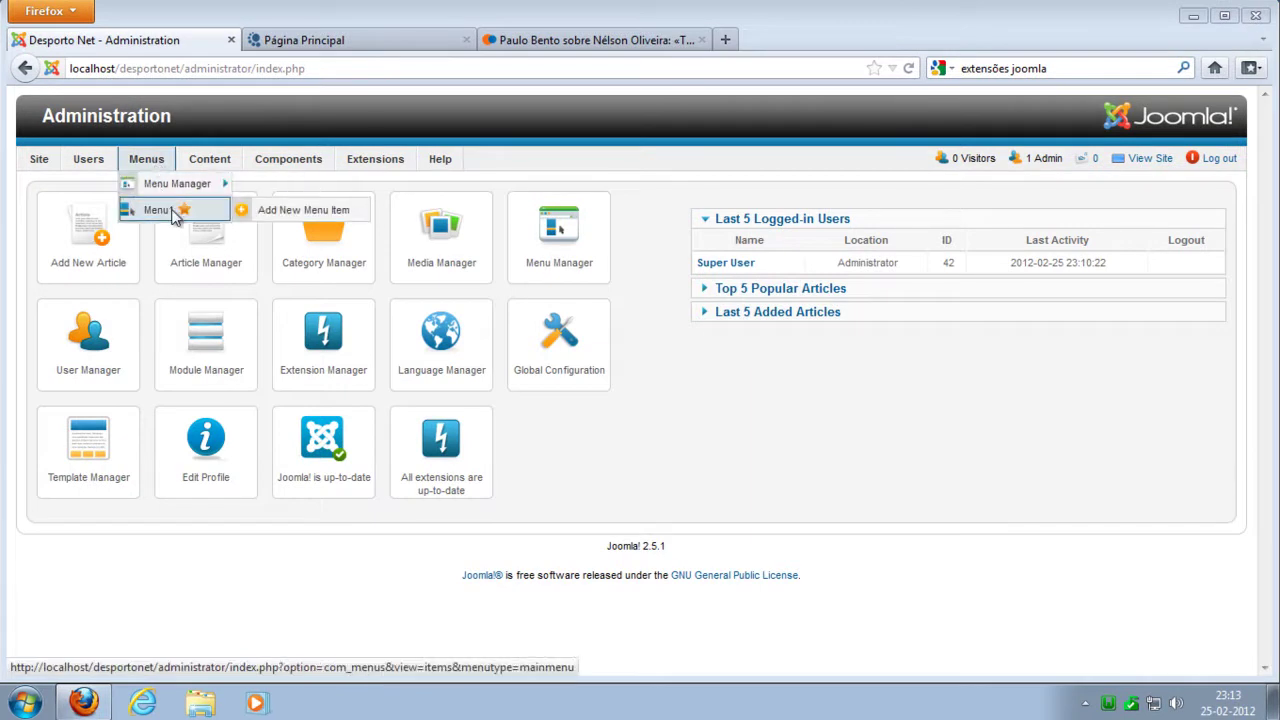
click(186, 212)
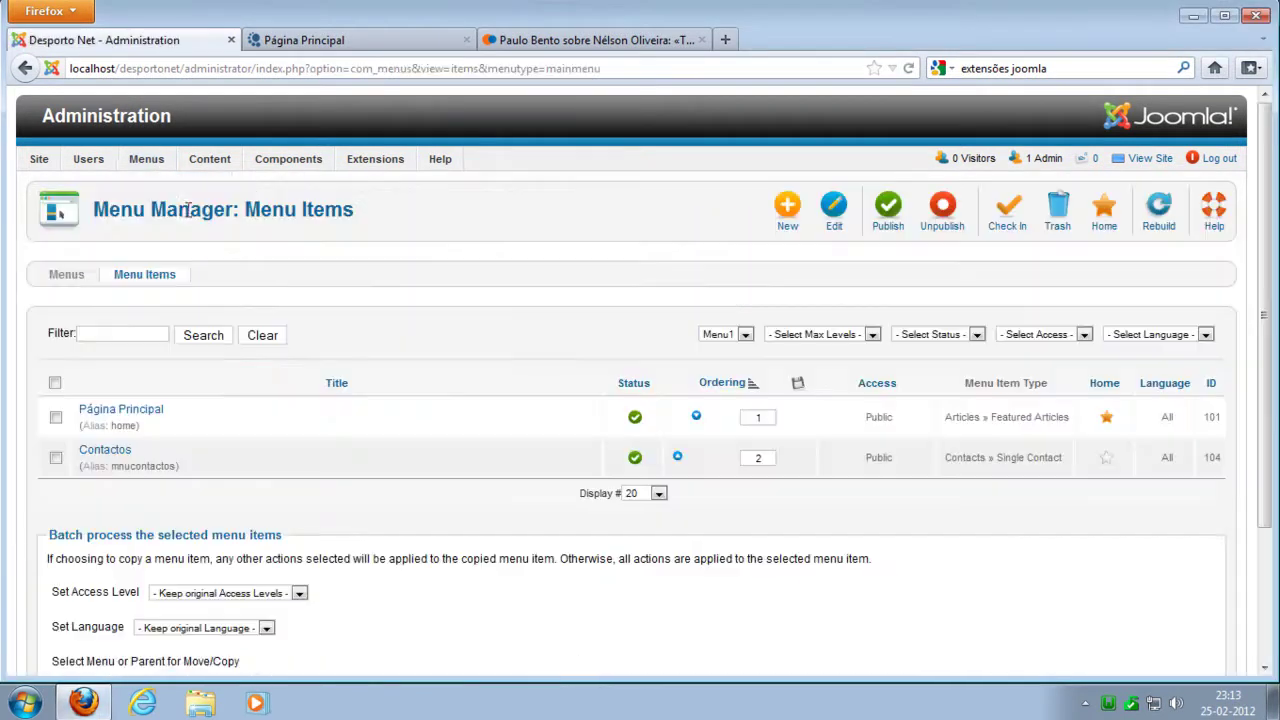
click(787, 212)
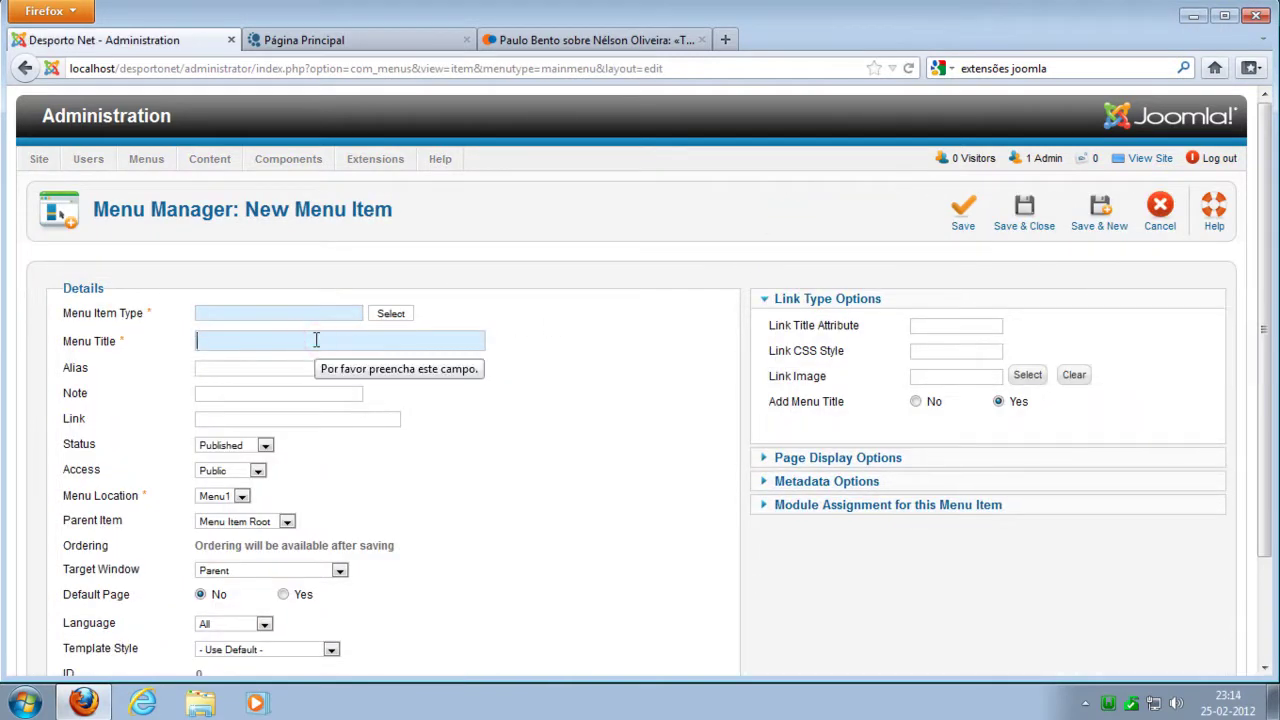
text(Ger)
key(BackSpace)
key(BackSpace)
text(aleria de )
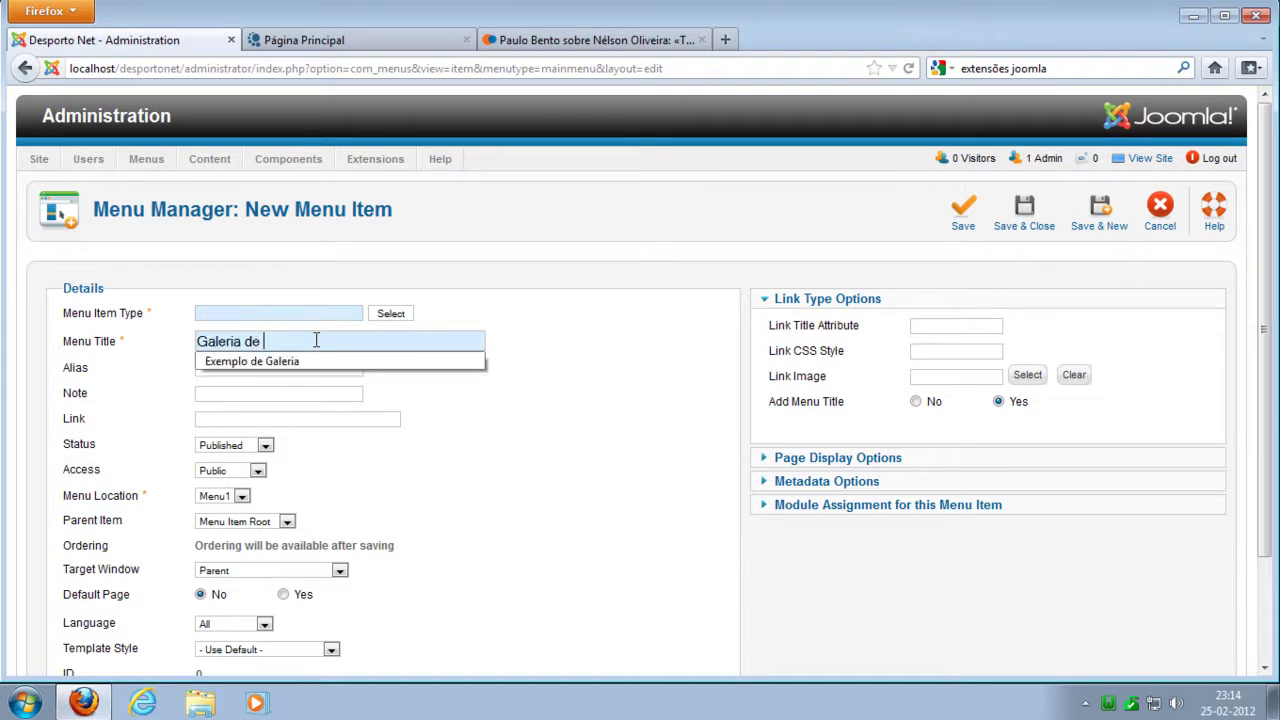
text(Fotos)
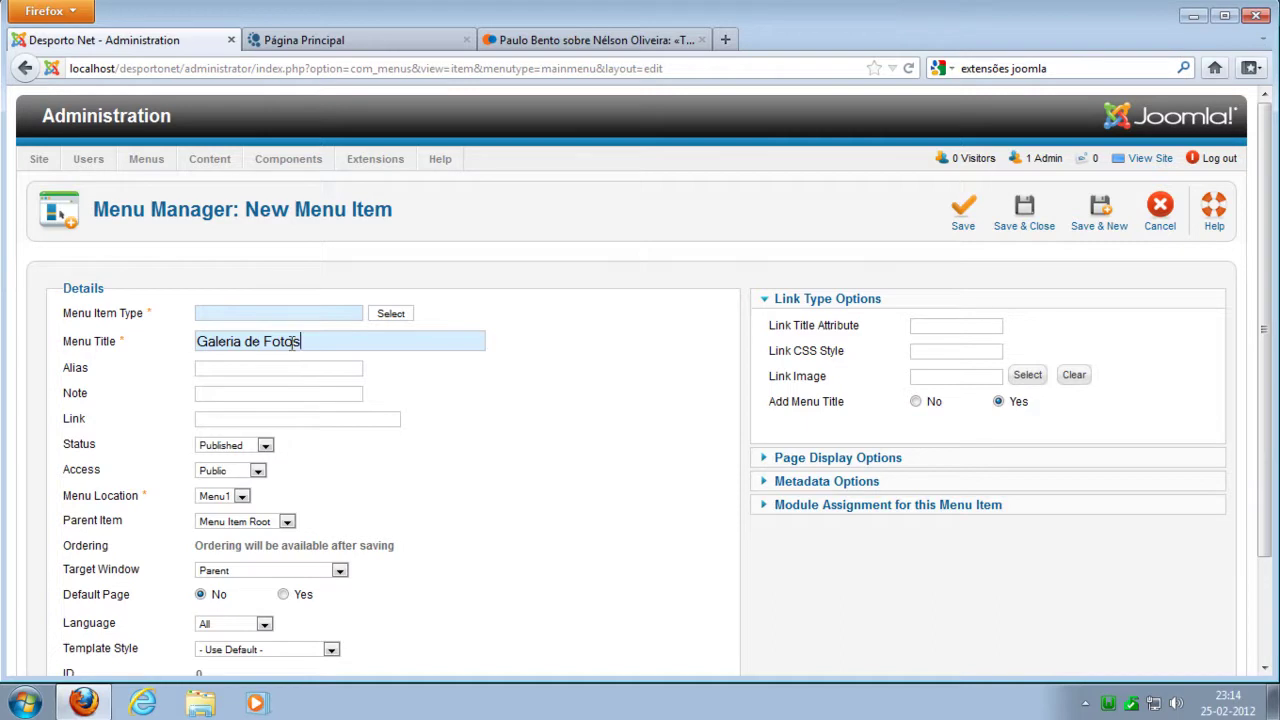
Step: Set the menu item type to Phoca Gallery's List of Images (Category View)
click(307, 313)
click(393, 314)
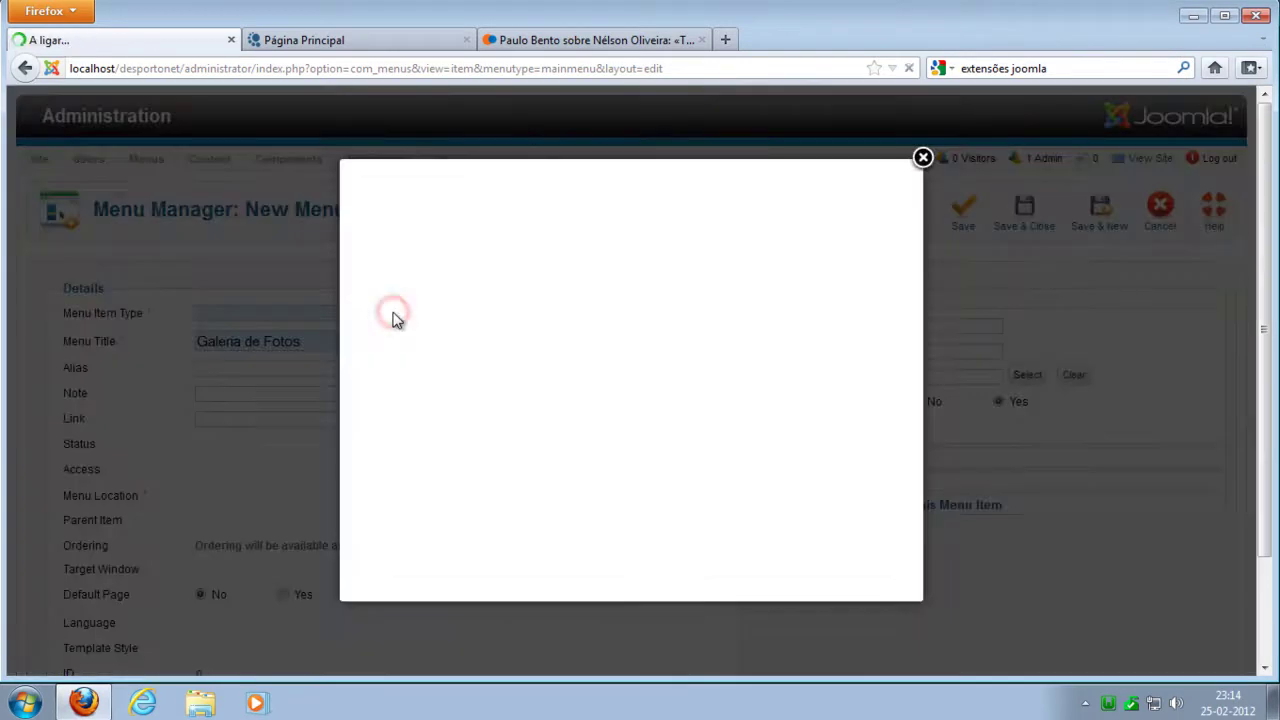
drag(465, 413, 383, 410)
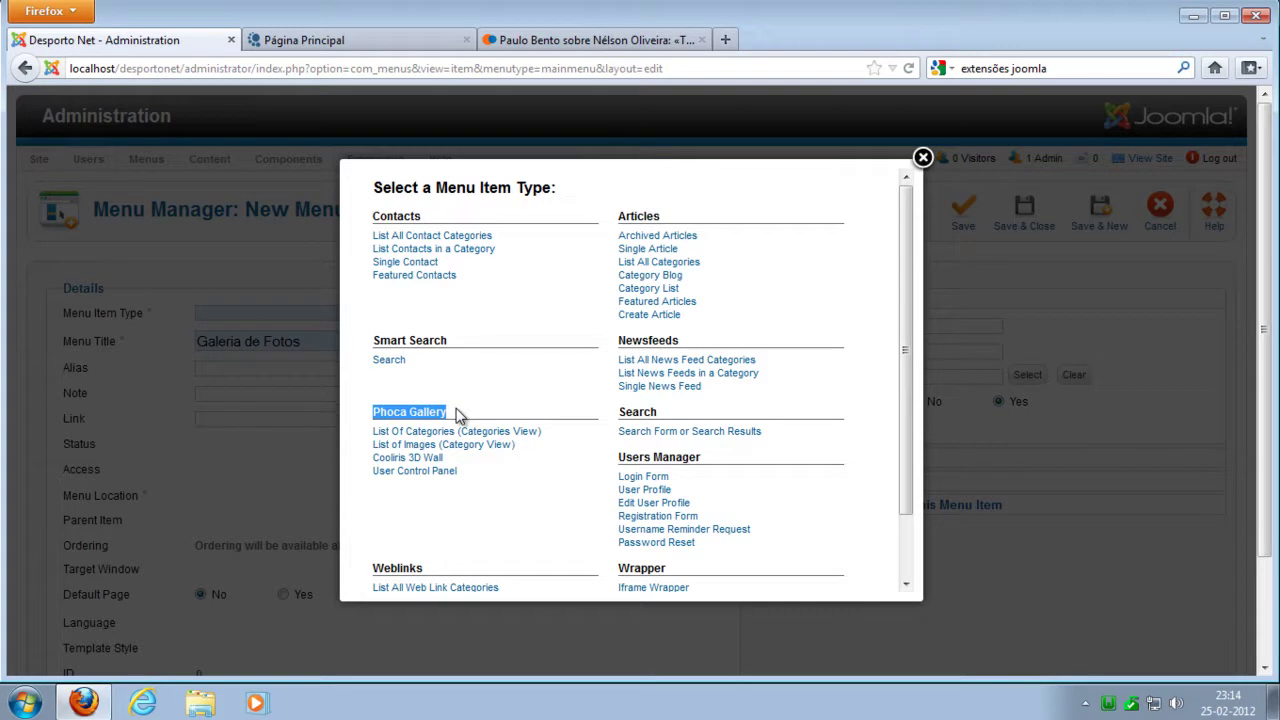
click(420, 445)
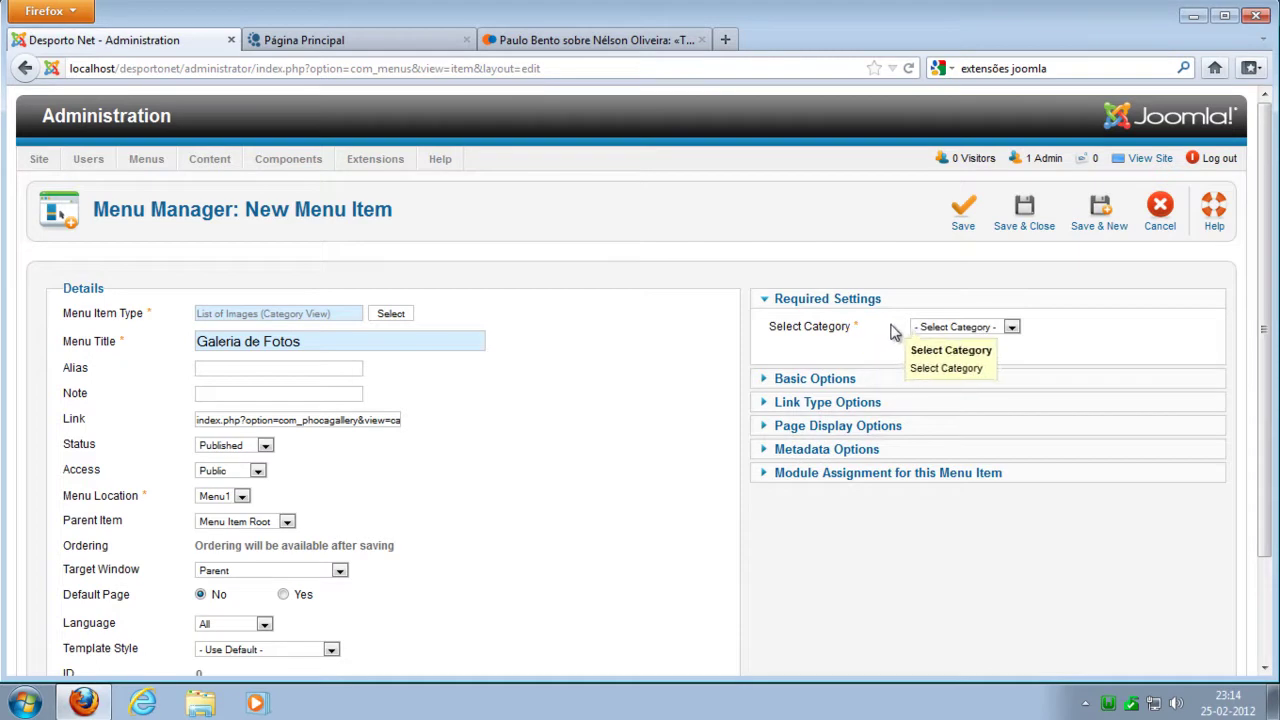
Step: Set the menu item's required category to Exemplo de Galeria, then save and close the item
click(1000, 330)
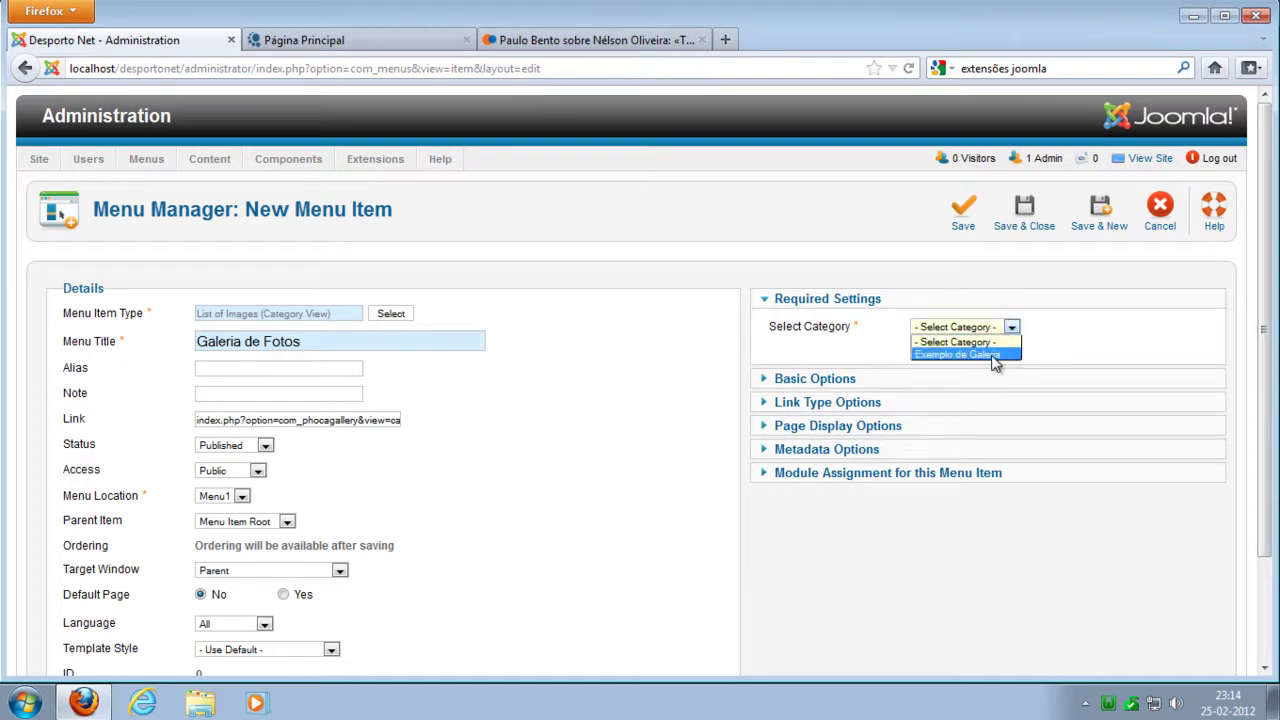
click(996, 356)
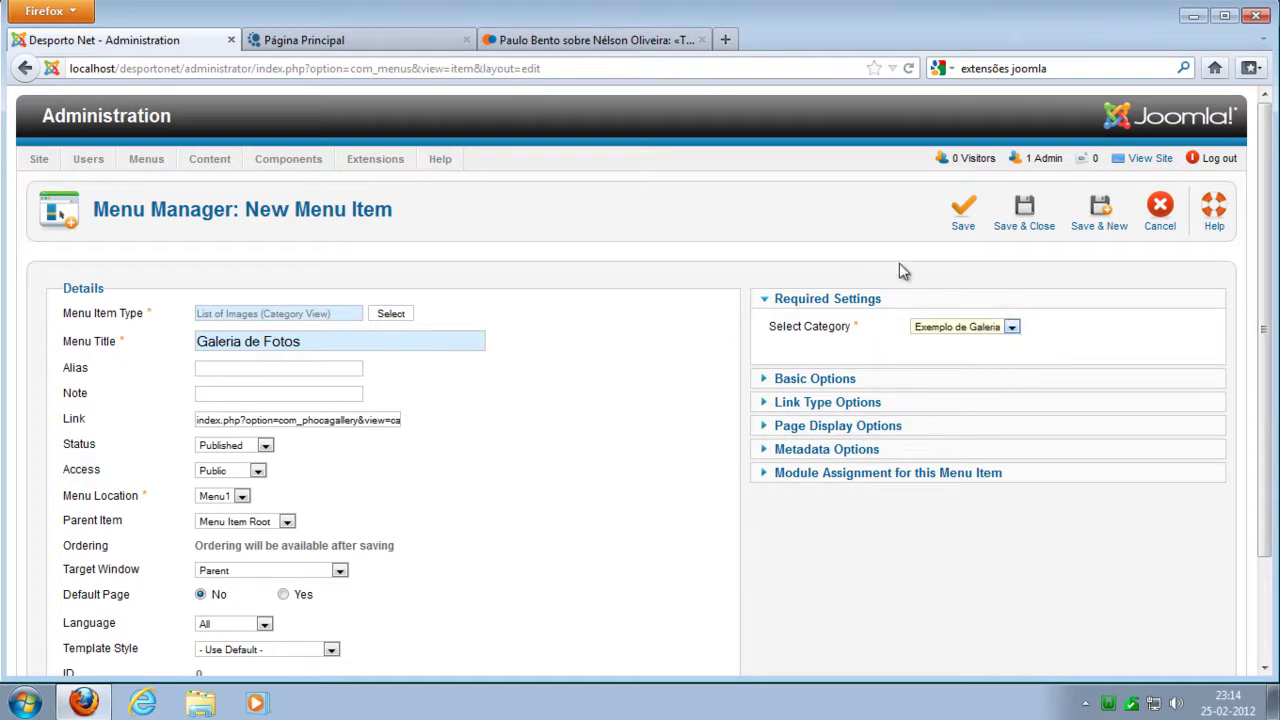
click(1036, 219)
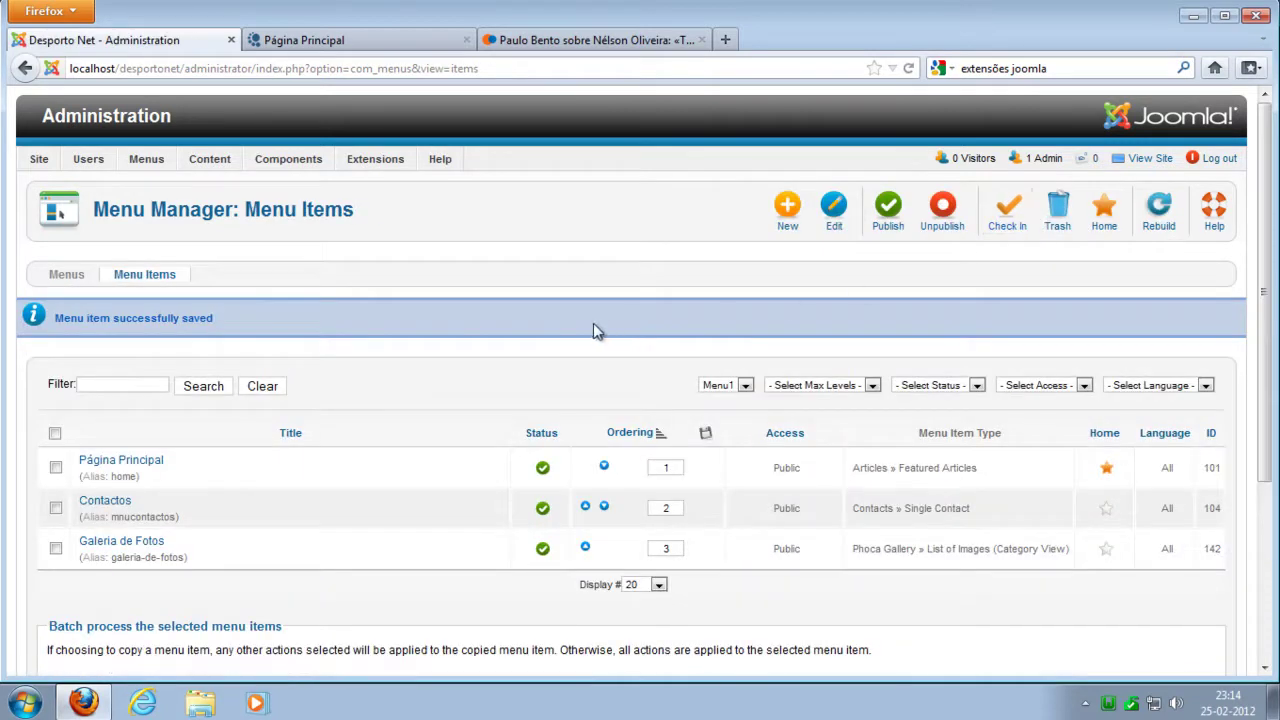
drag(193, 550, 84, 549)
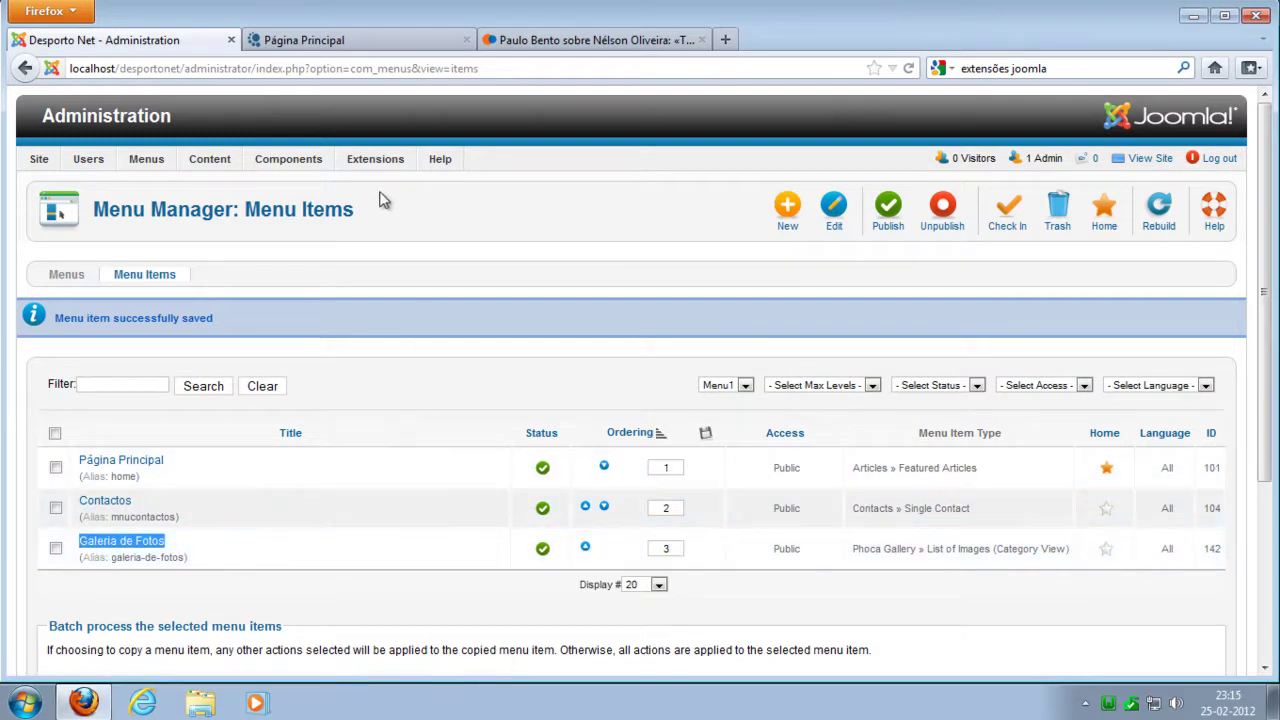
Step: Switch to the site's public home page, reload it and open the Galeria de Fotos page
click(362, 44)
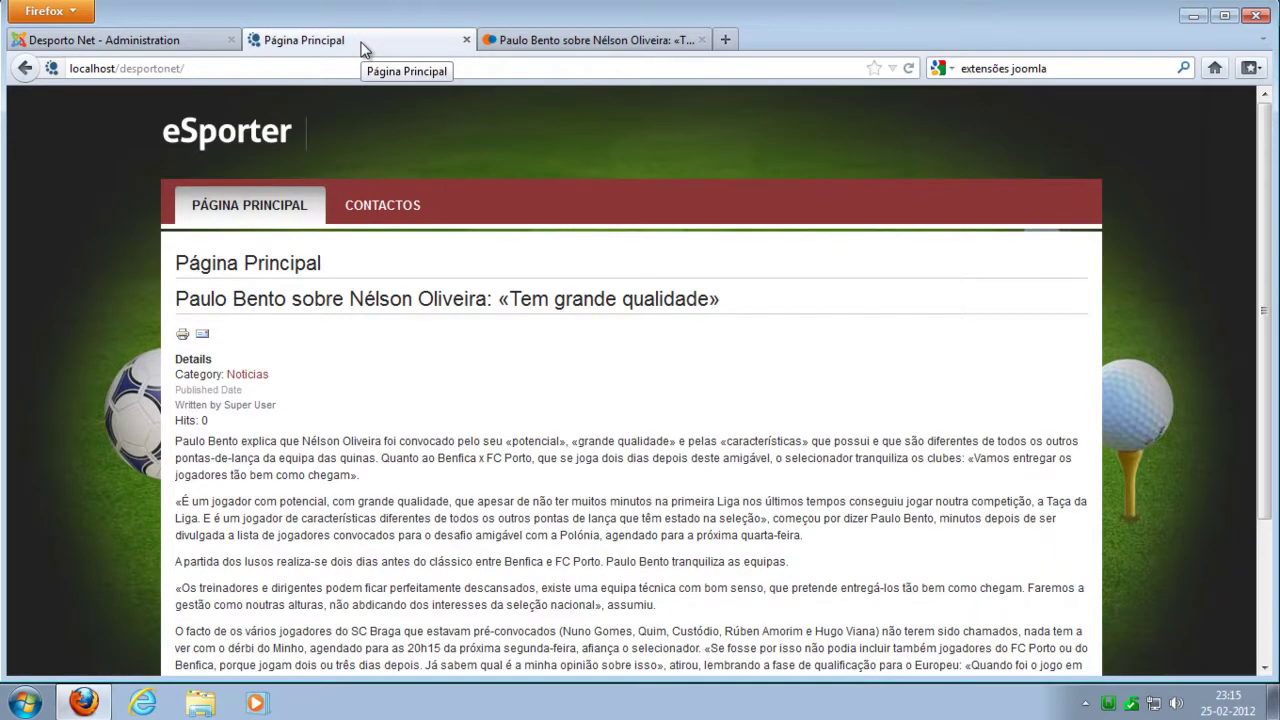
key(F5)
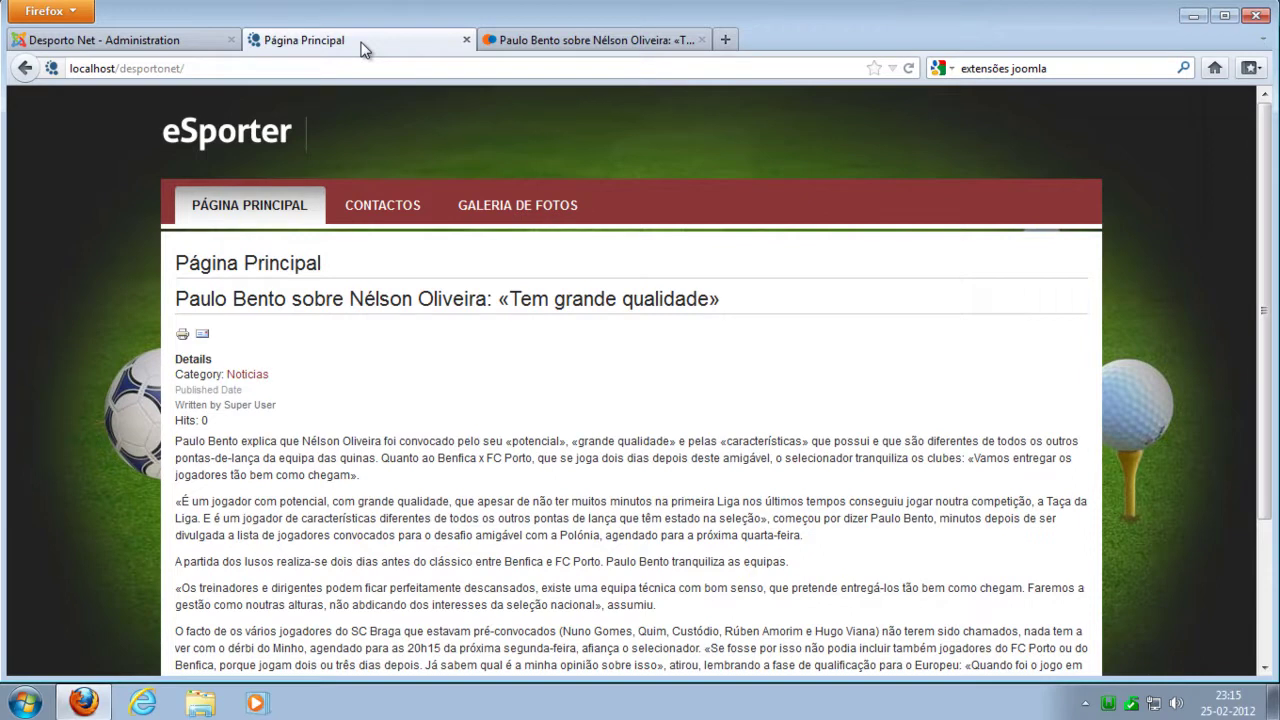
click(498, 212)
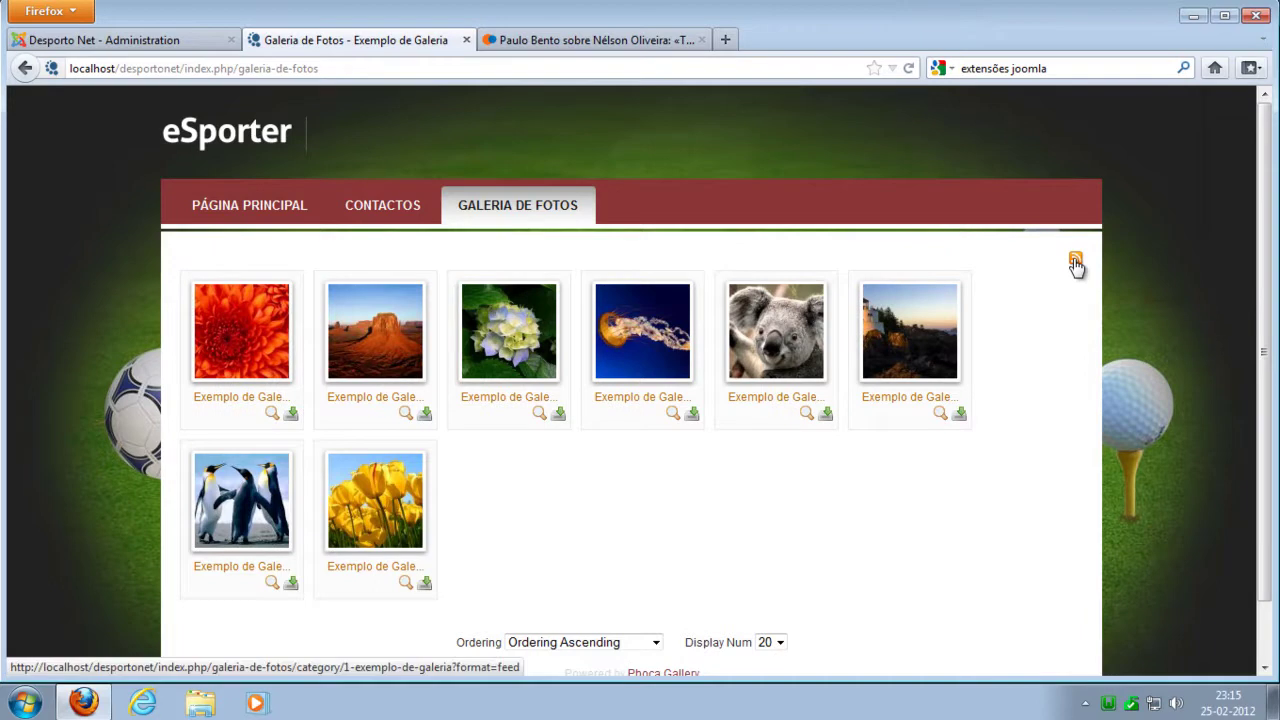
Step: Enlarge the red chrysanthemum picture, browse forward through the gallery images, start the slideshow and close the viewer
click(248, 342)
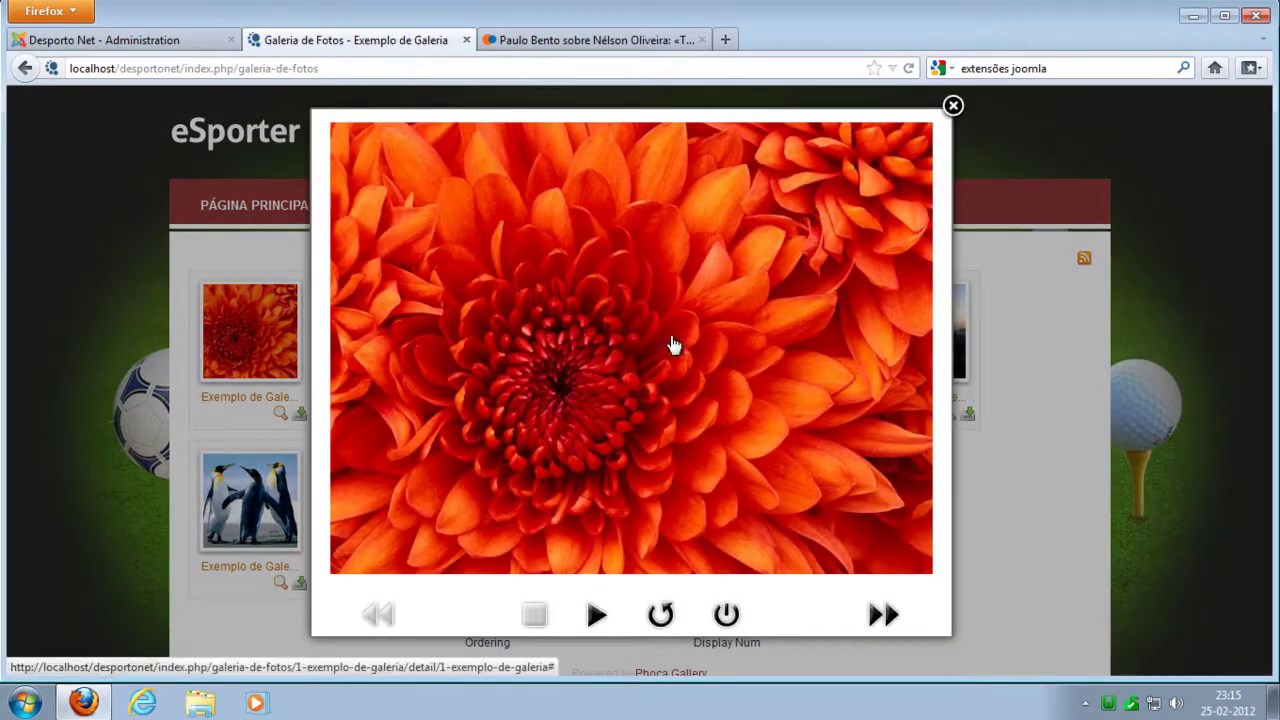
click(880, 614)
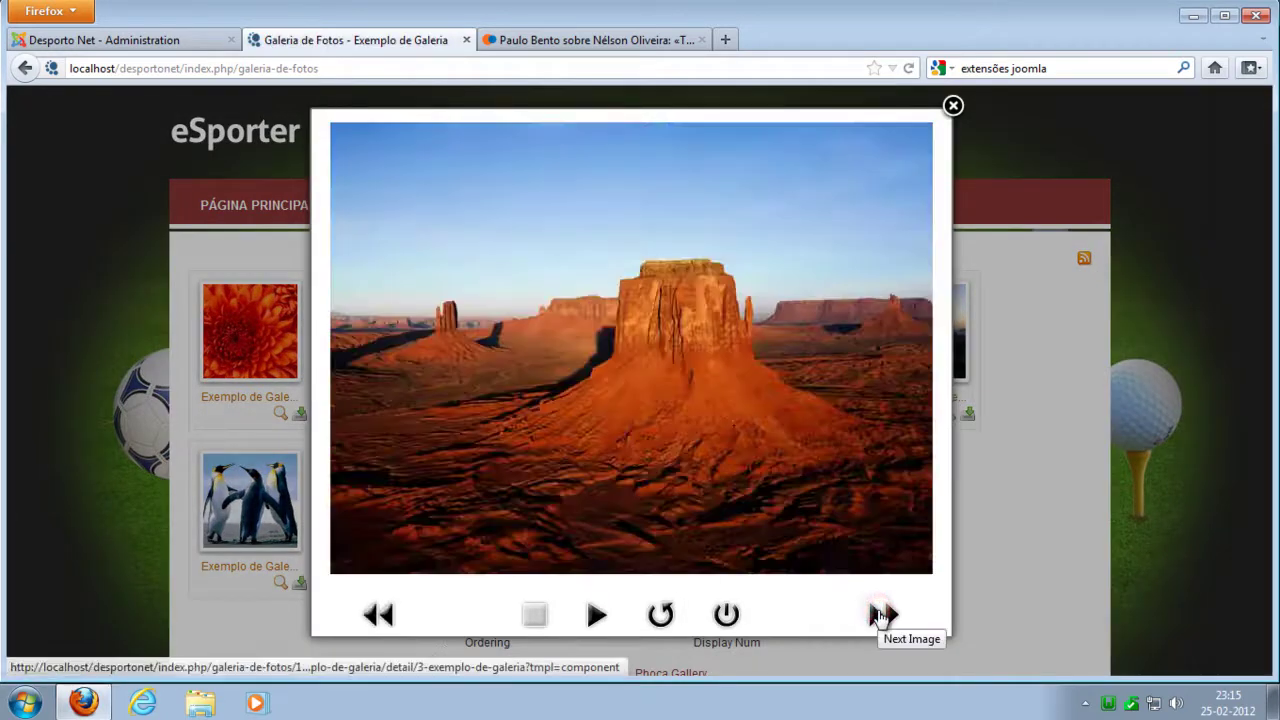
click(880, 614)
click(880, 614)
click(596, 618)
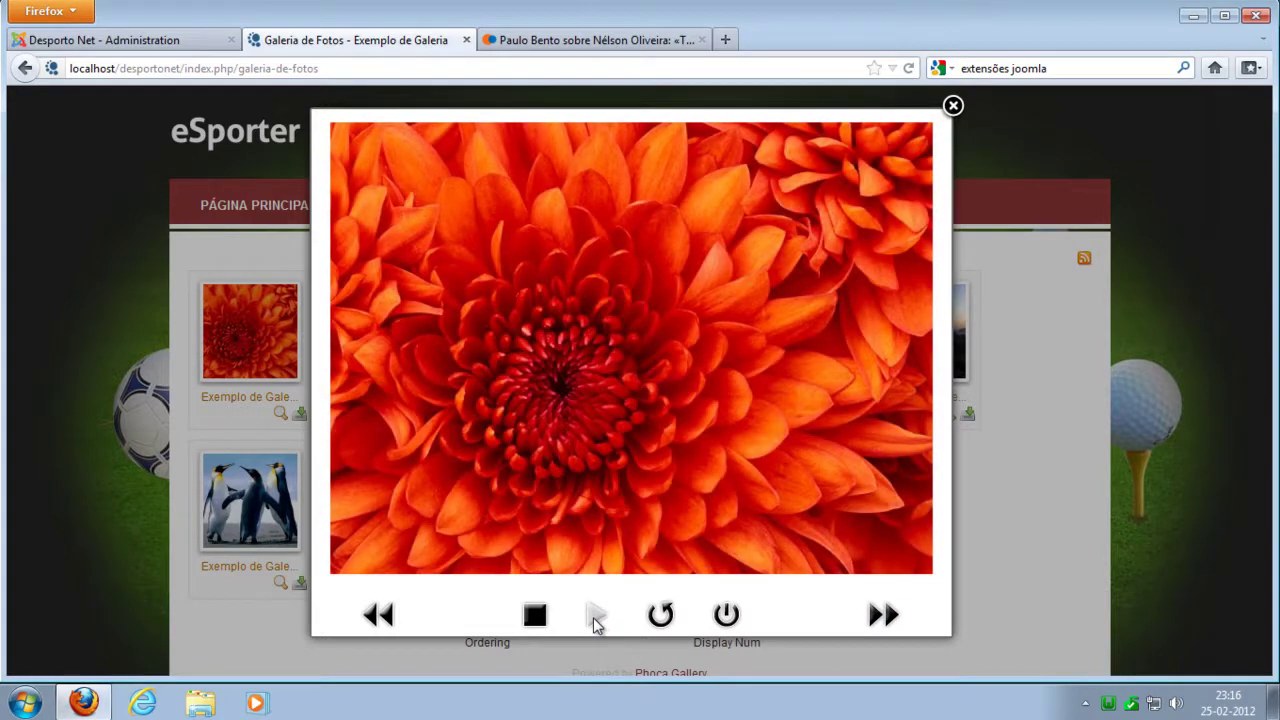
click(953, 106)
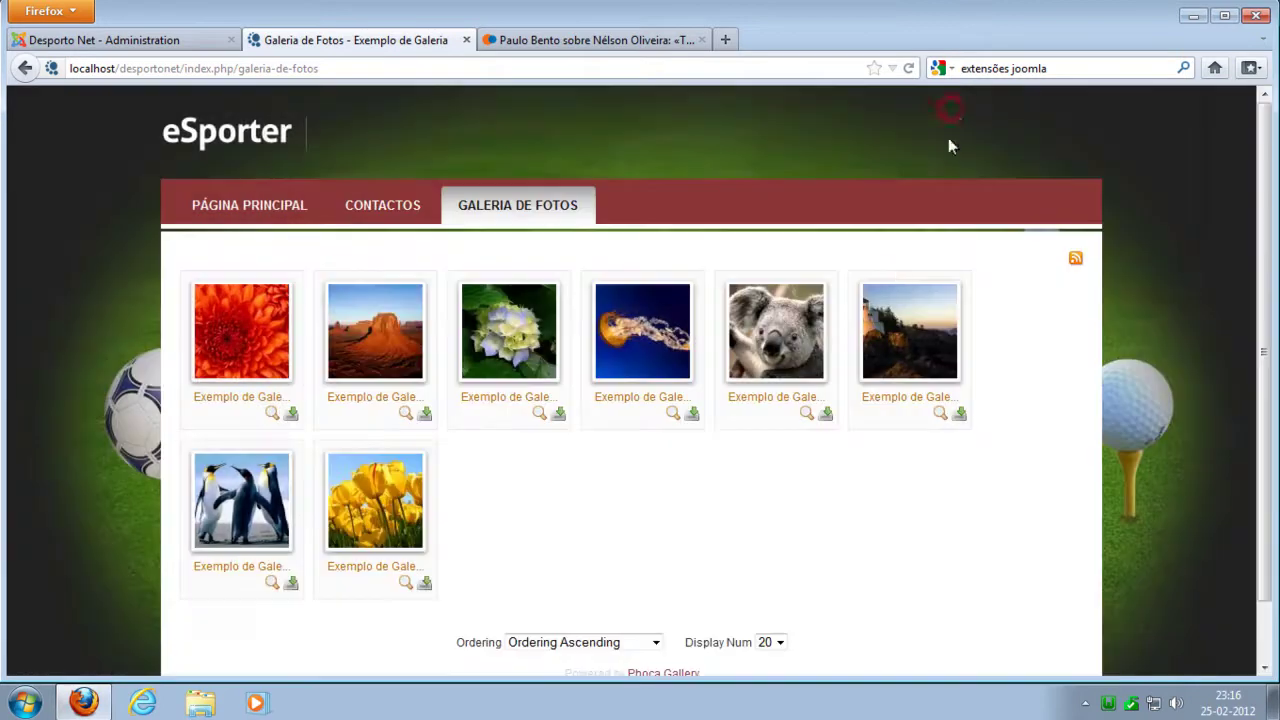